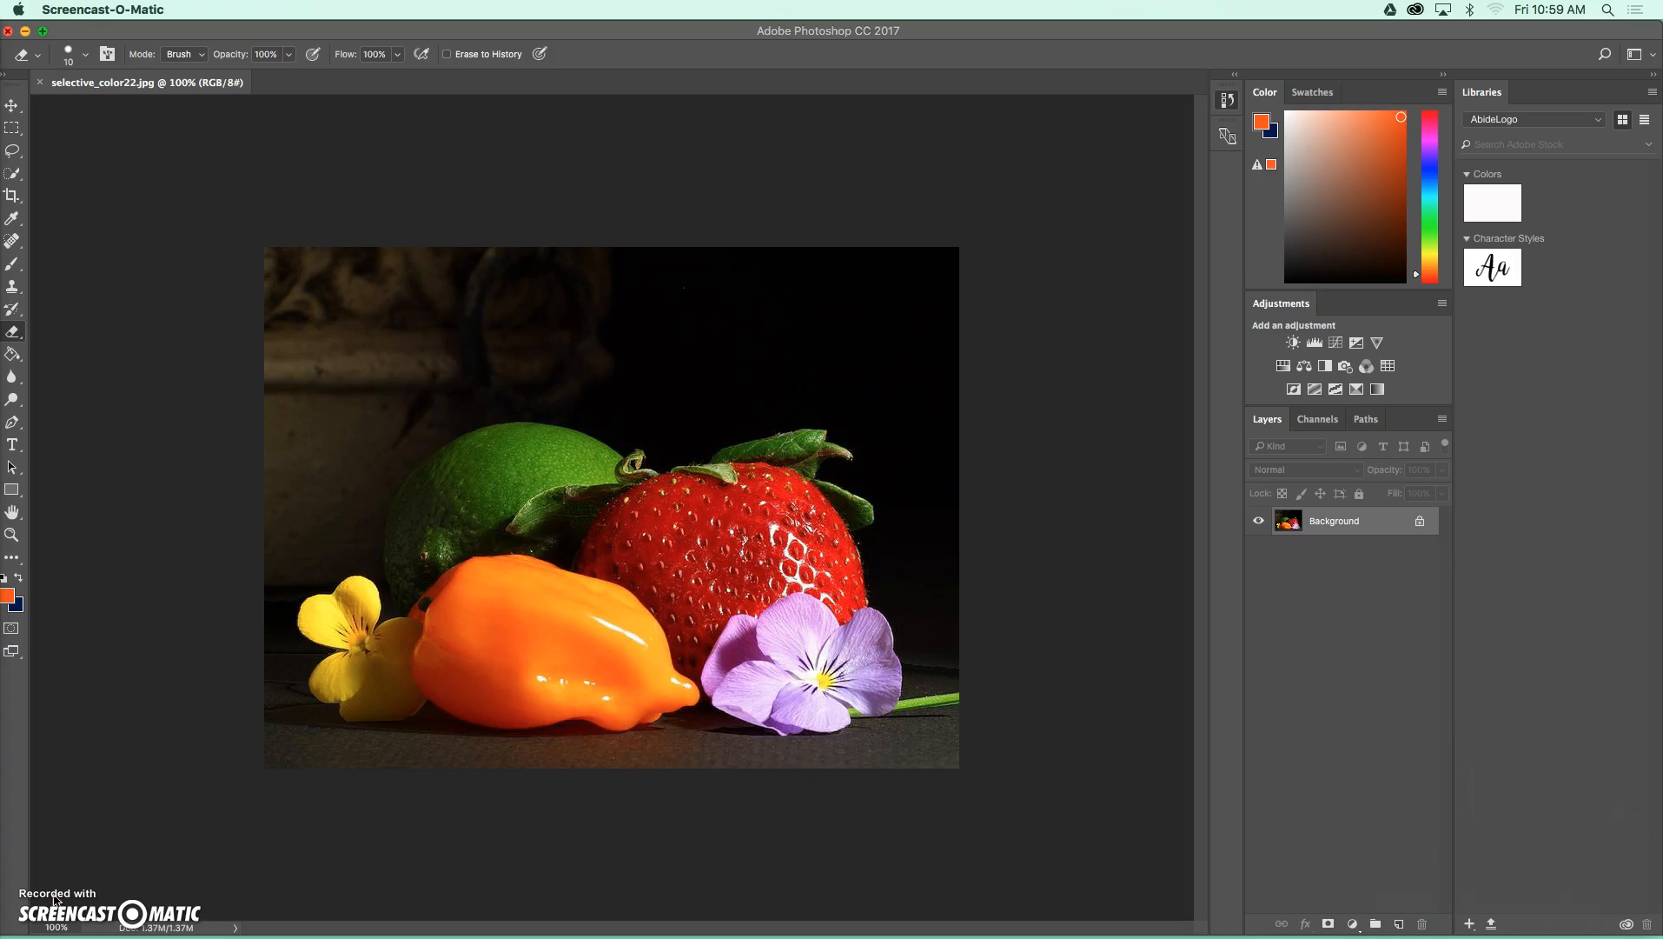
Step: Add a Black & White adjustment layer with Reds 94, Yellows 77, Greens 94, Cyans -5 and Blues 52
{"action": "left_click", "coordinate": [55, 899]}
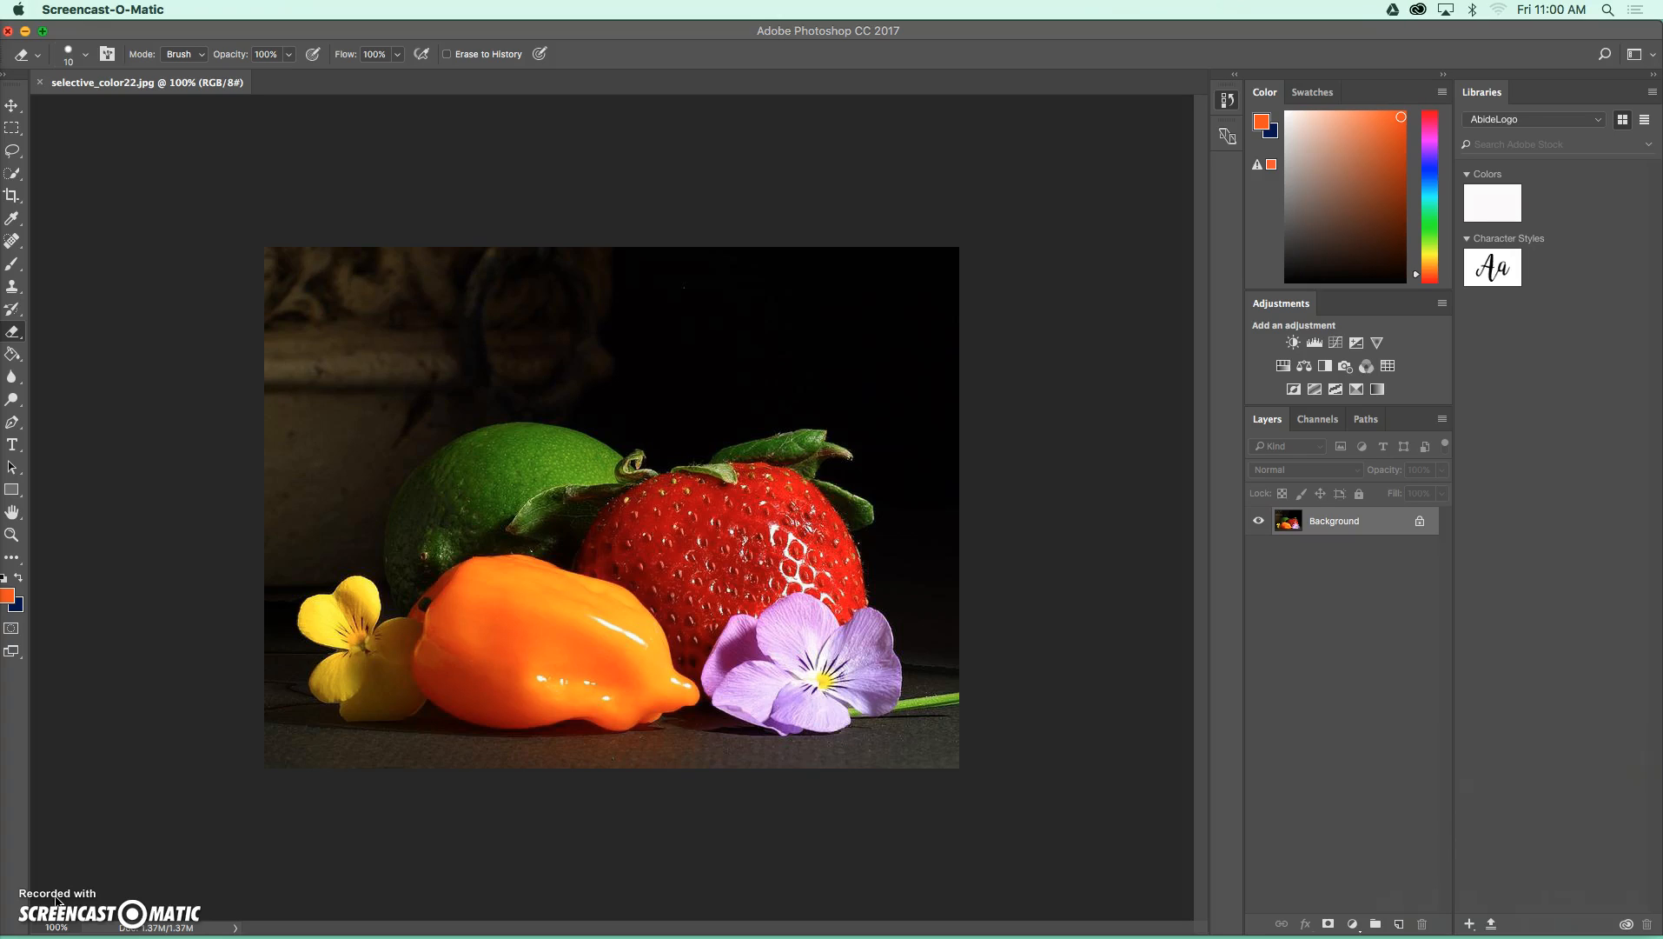
{"action": "left_click", "coordinate": [1327, 369]}
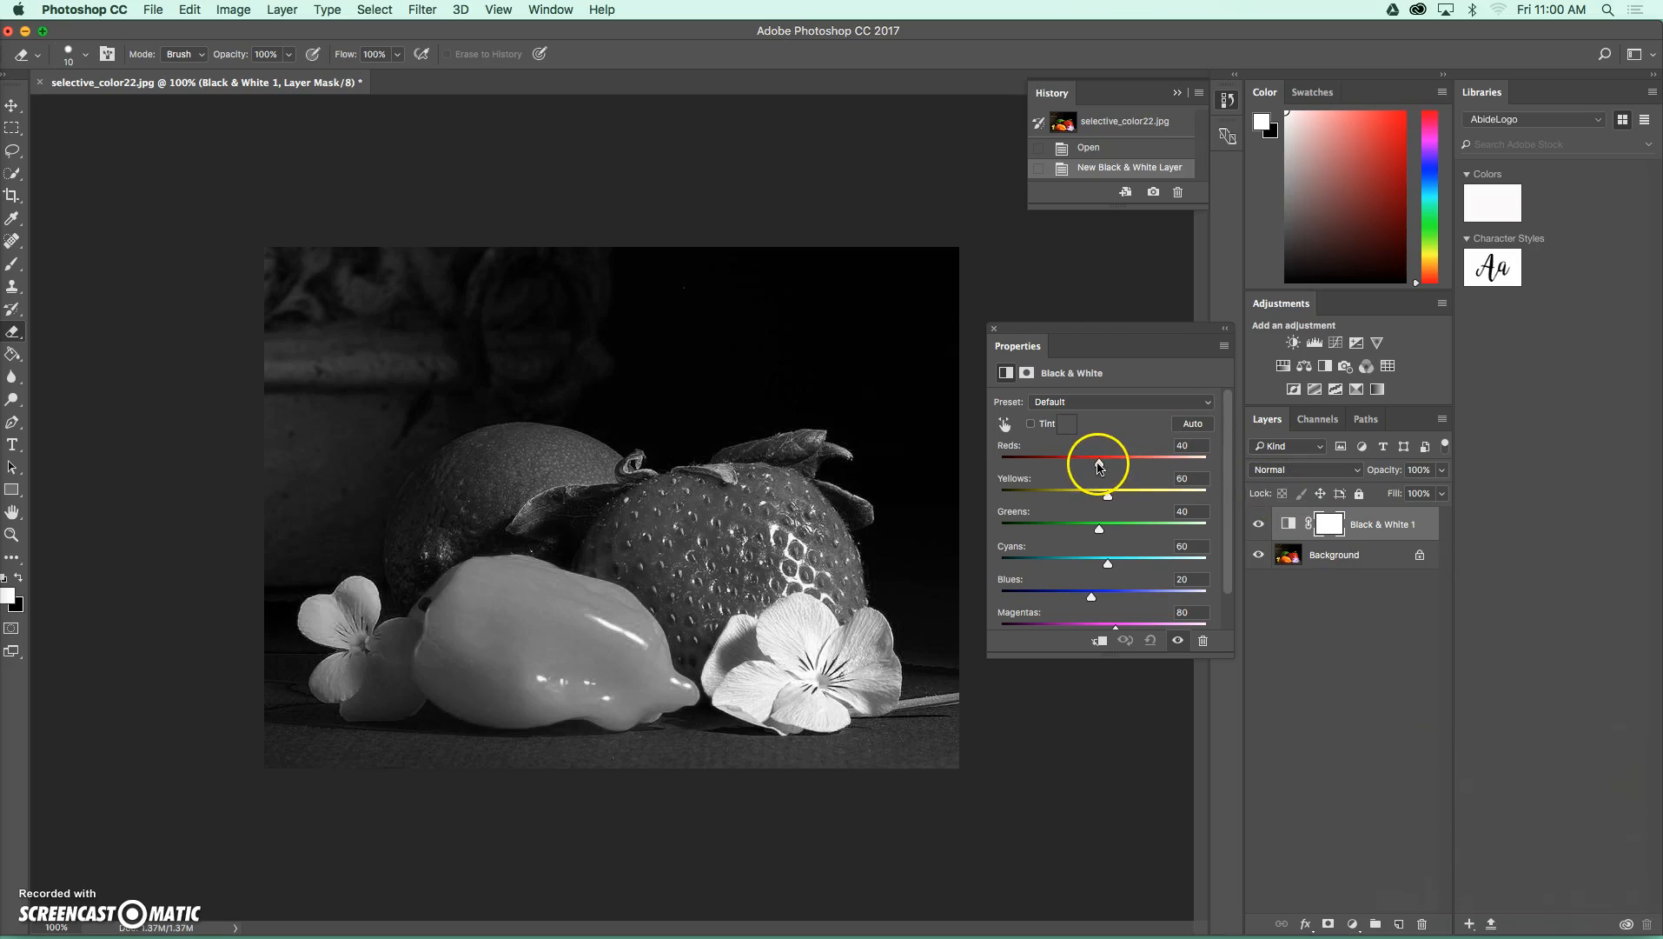
{"action": "left_click_drag", "start_coordinate": [1099, 467], "coordinate": [1106, 599]}
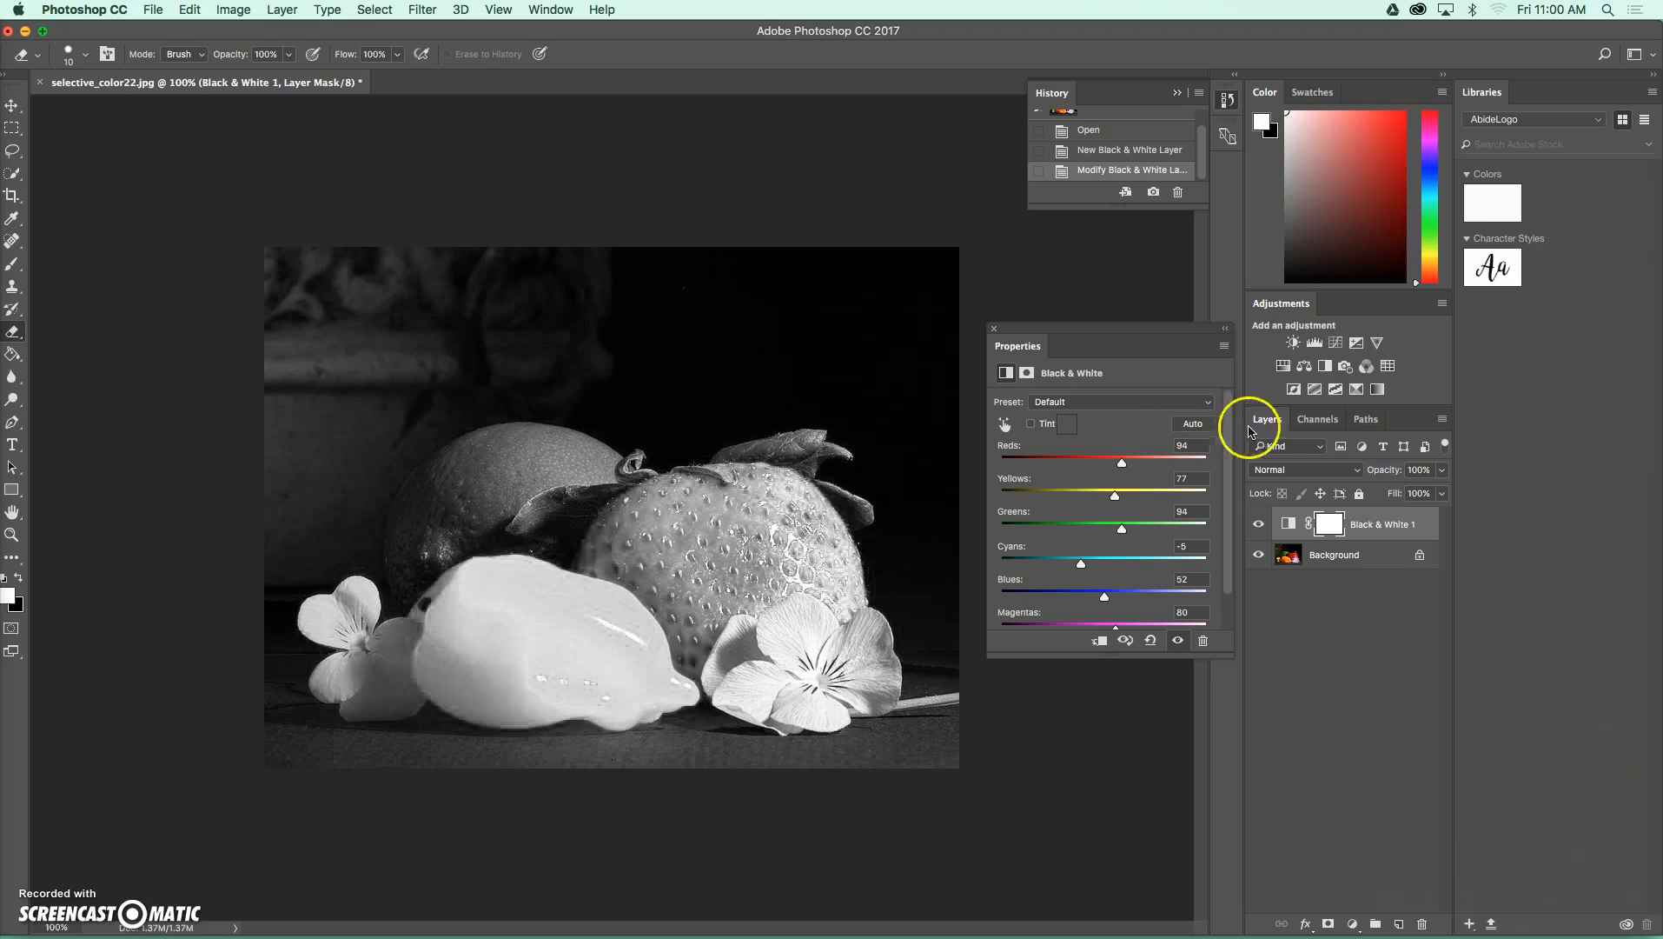
Step: Add a Levels adjustment layer and set the white input level to 227 and the midtones to 0.86
{"action": "left_click", "coordinate": [1315, 345]}
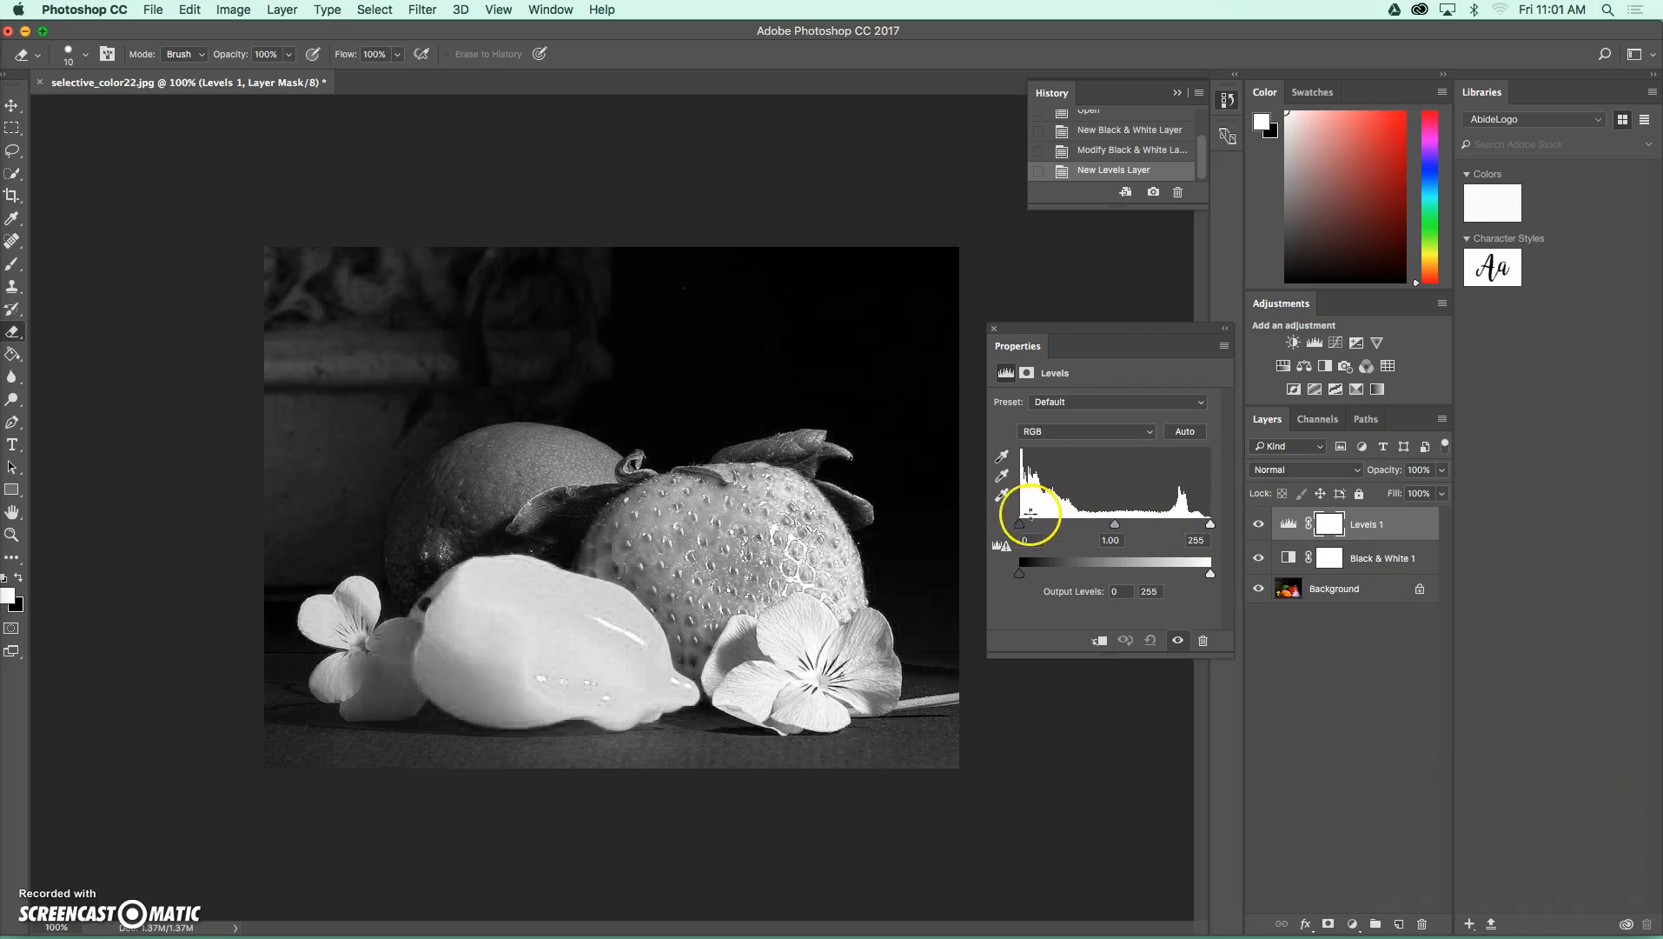
{"action": "left_click_drag", "start_coordinate": [1210, 524], "coordinate": [1152, 534]}
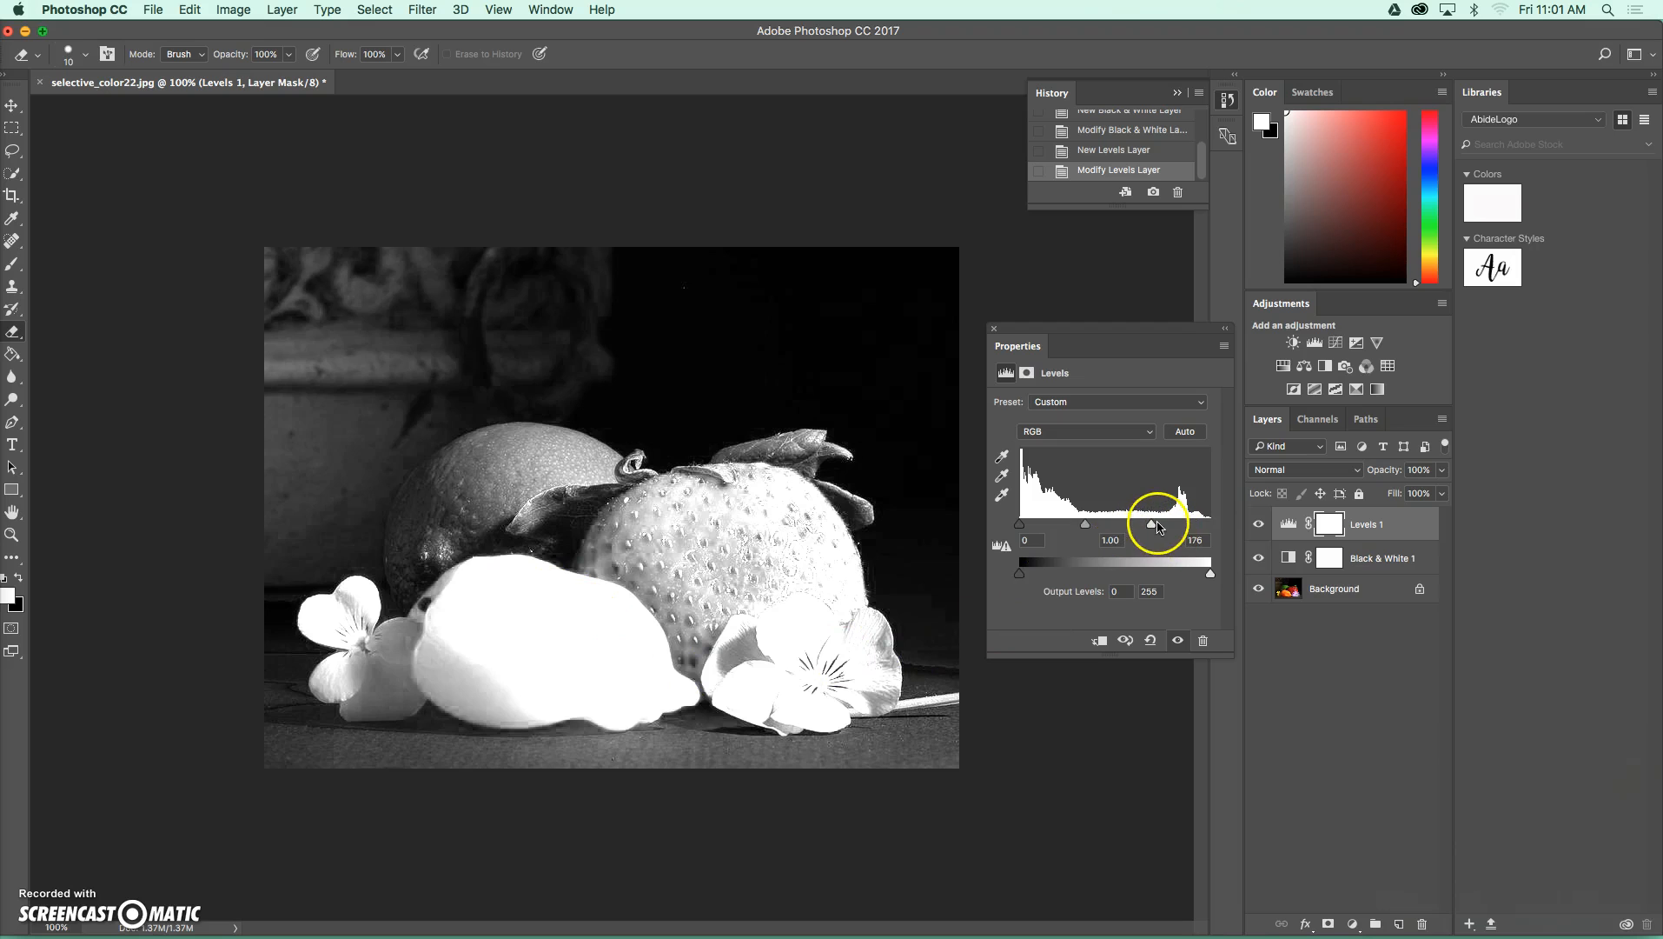
{"action": "left_click_drag", "start_coordinate": [1151, 524], "coordinate": [1017, 527]}
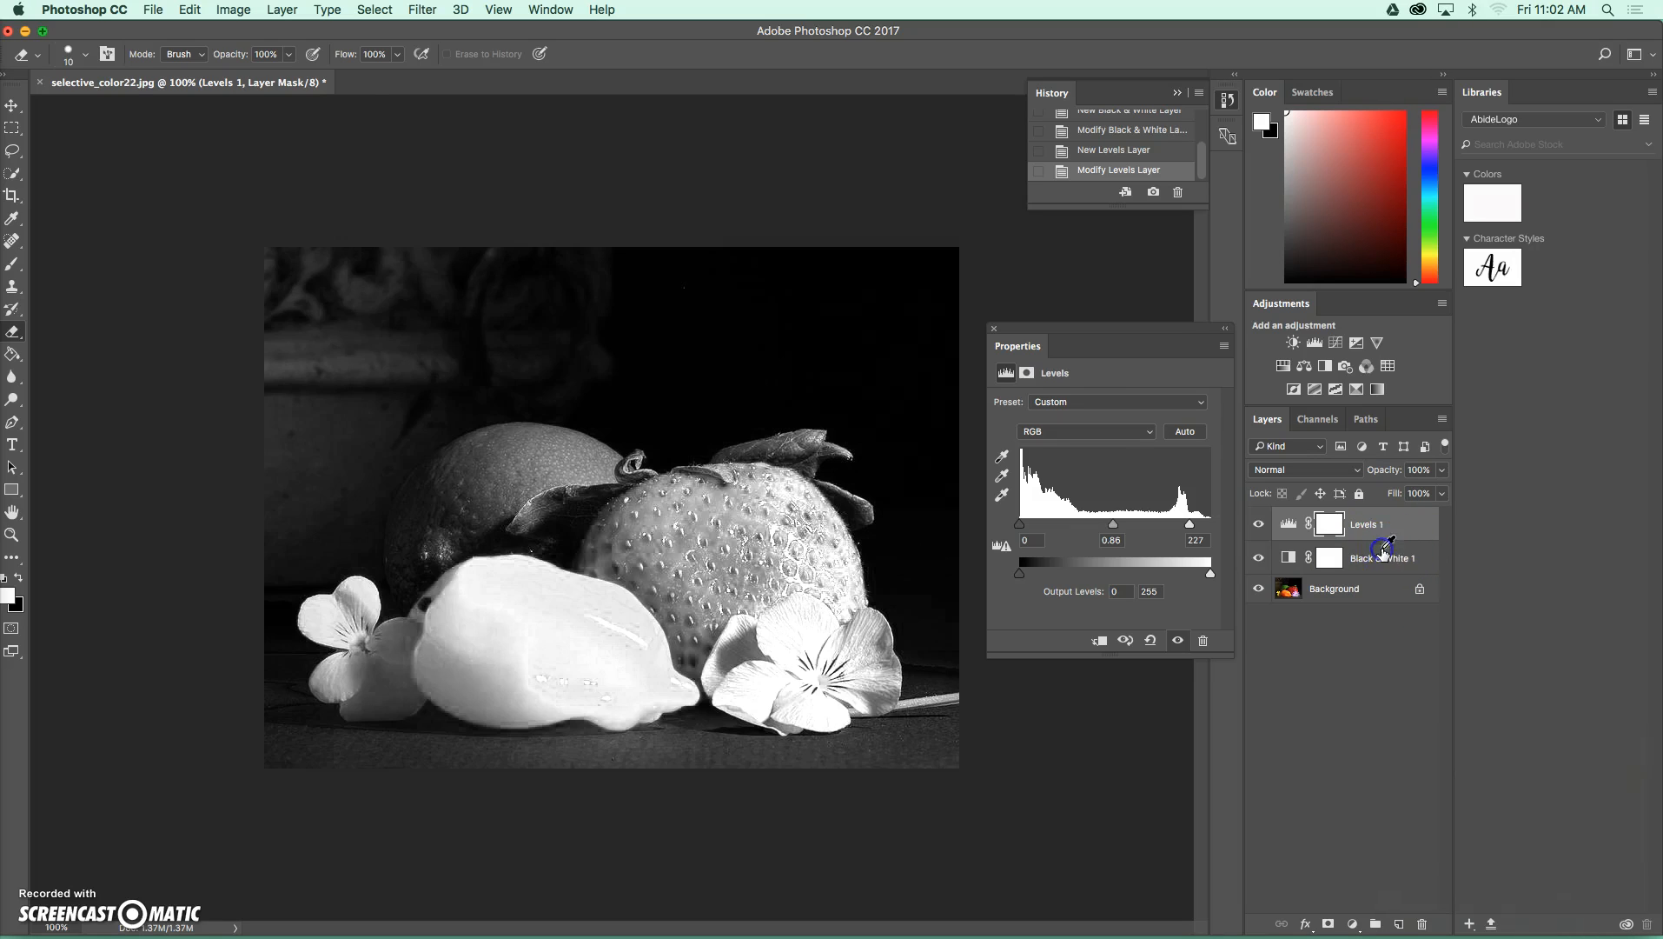
Step: Make the Black & White 1 layer active for mask editing and switch to the Brush tool
{"action": "left_click", "coordinate": [1383, 557]}
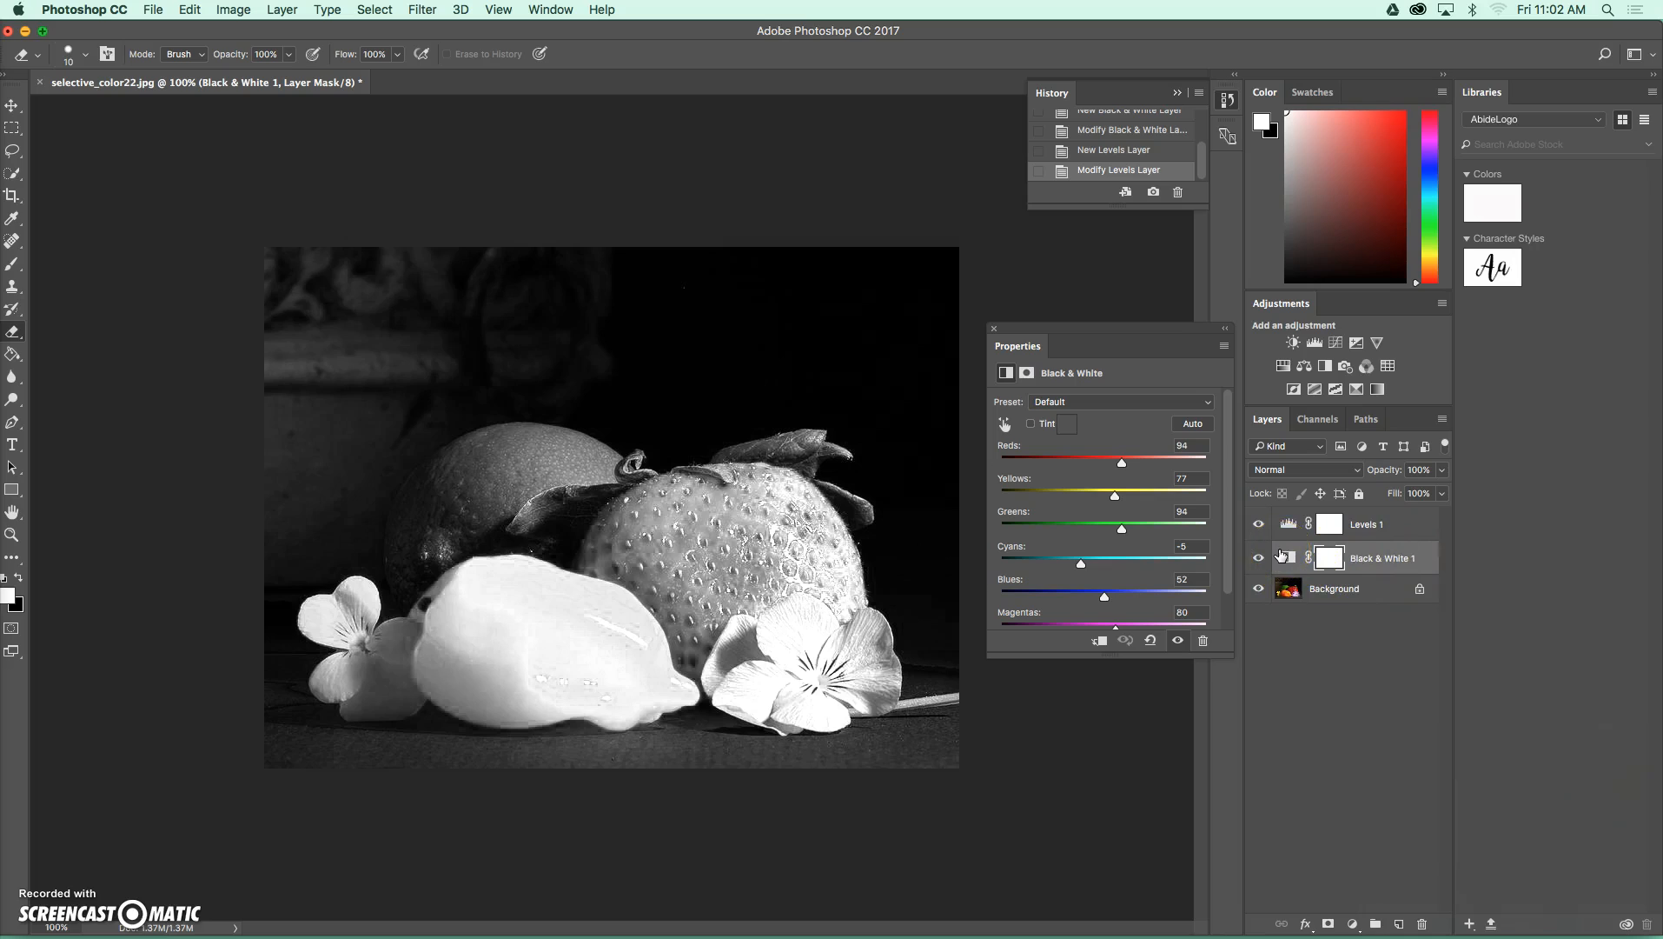
{"action": "left_click", "coordinate": [1373, 548]}
{"action": "left_click", "coordinate": [1369, 551]}
{"action": "left_click", "coordinate": [1356, 548]}
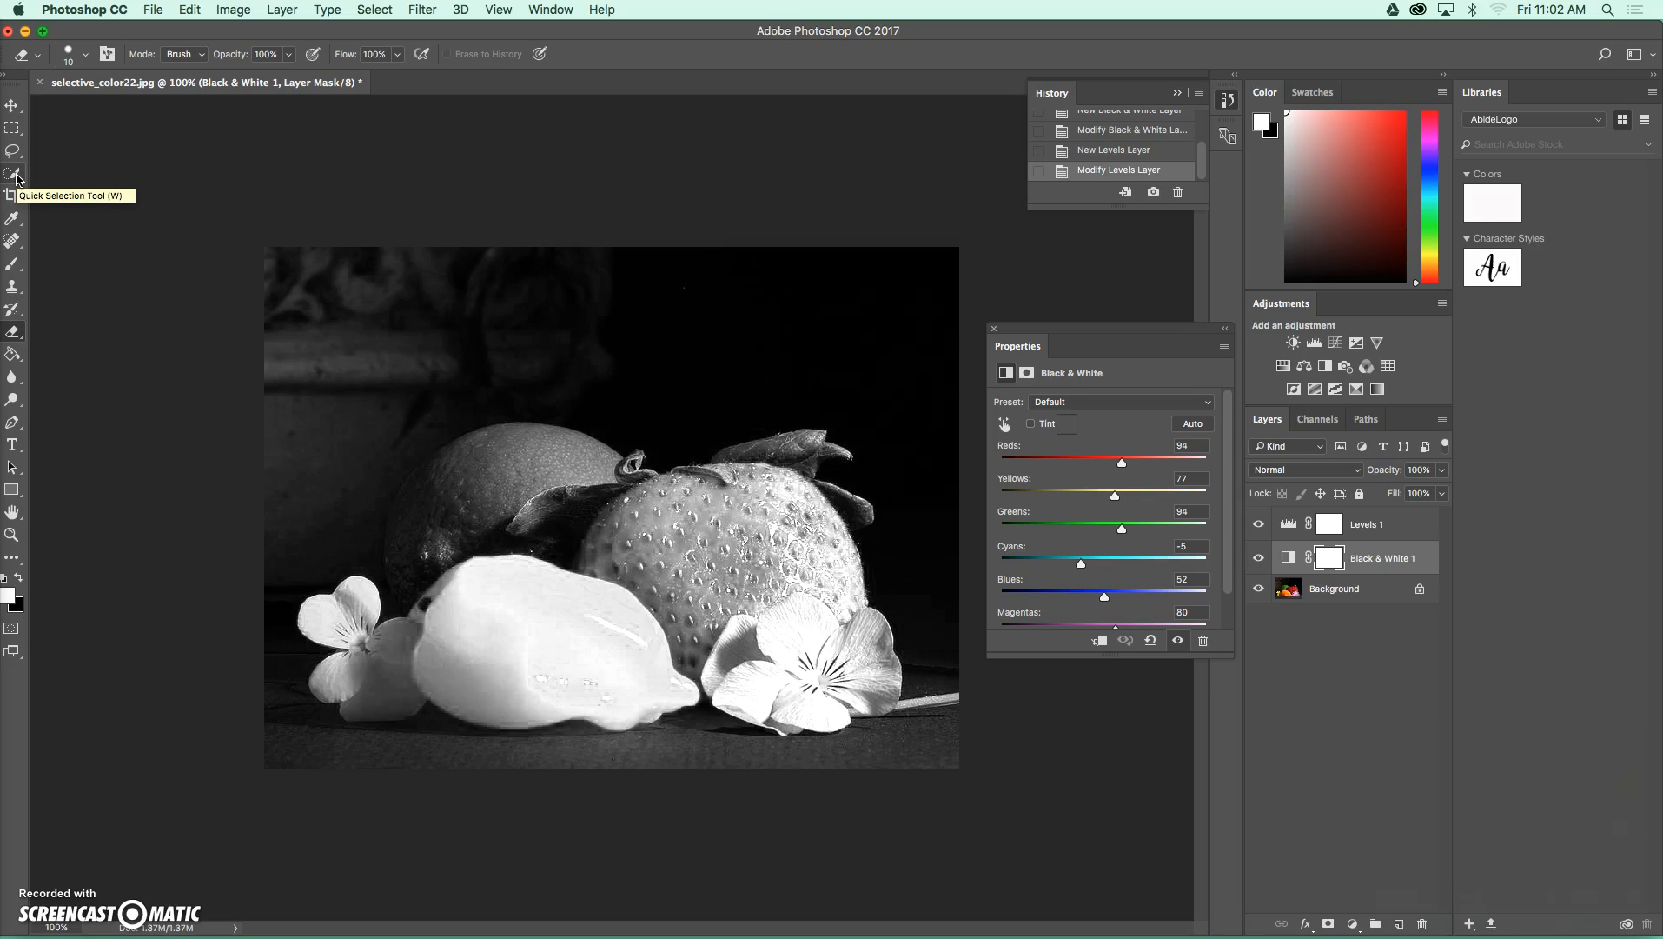
{"action": "left_click", "coordinate": [17, 268]}
{"action": "left_click", "coordinate": [13, 265]}
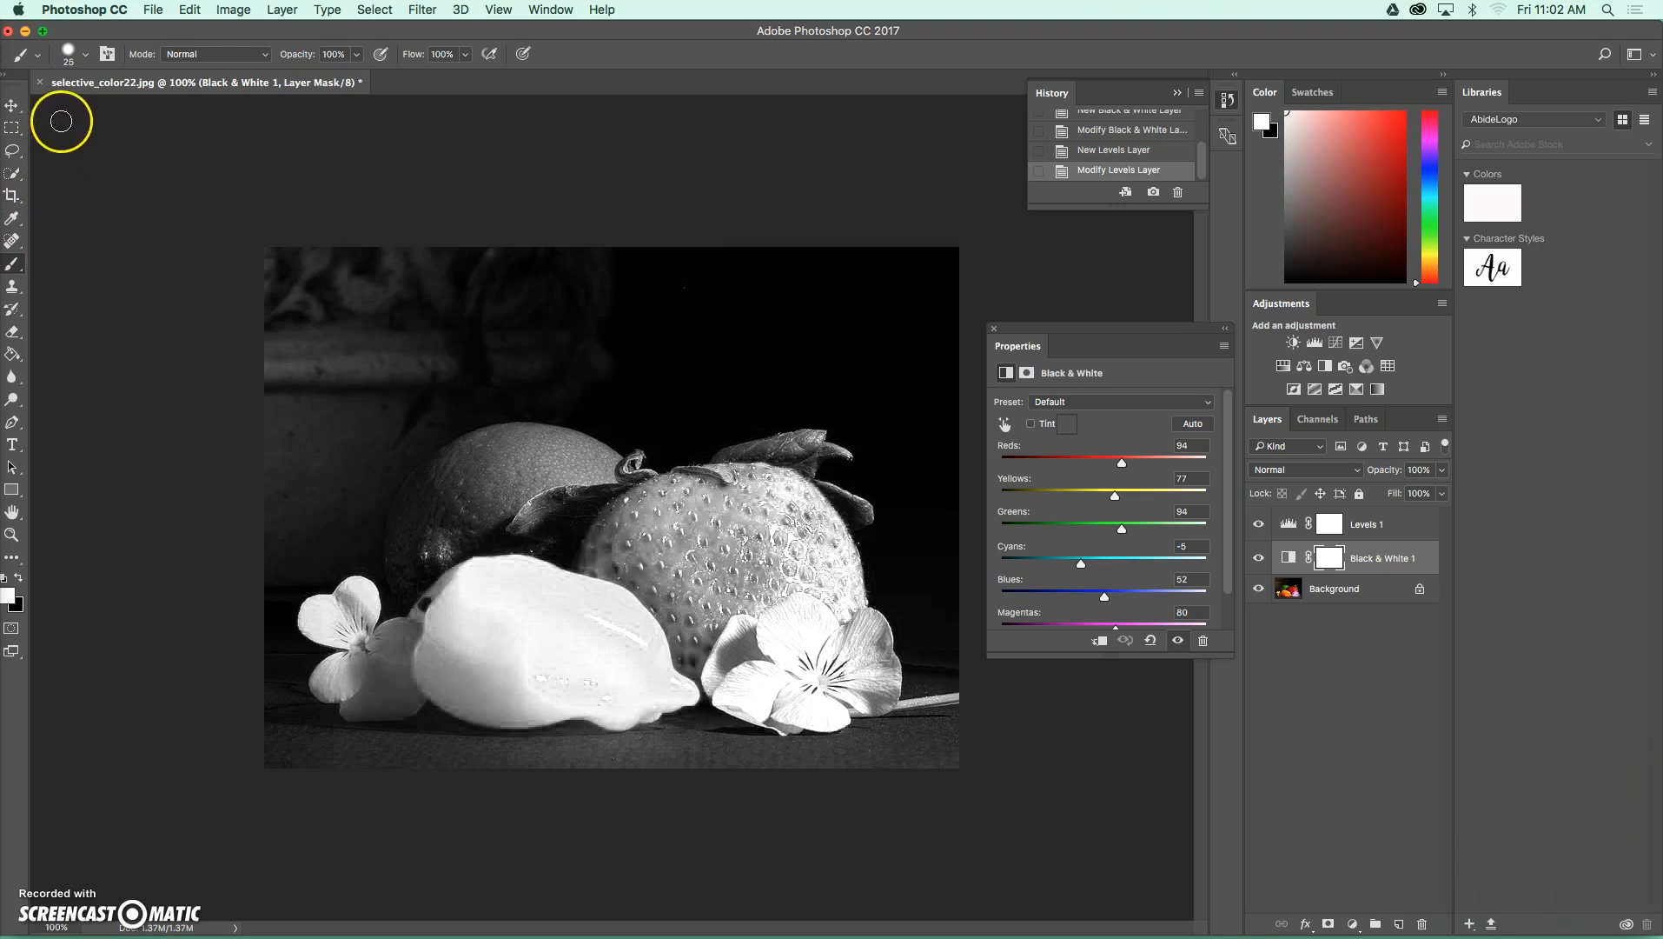
Step: Set the brush hardness to 25%, try sizes of 121 px and 20 px, and dab white on the lime
{"action": "left_click", "coordinate": [87, 59]}
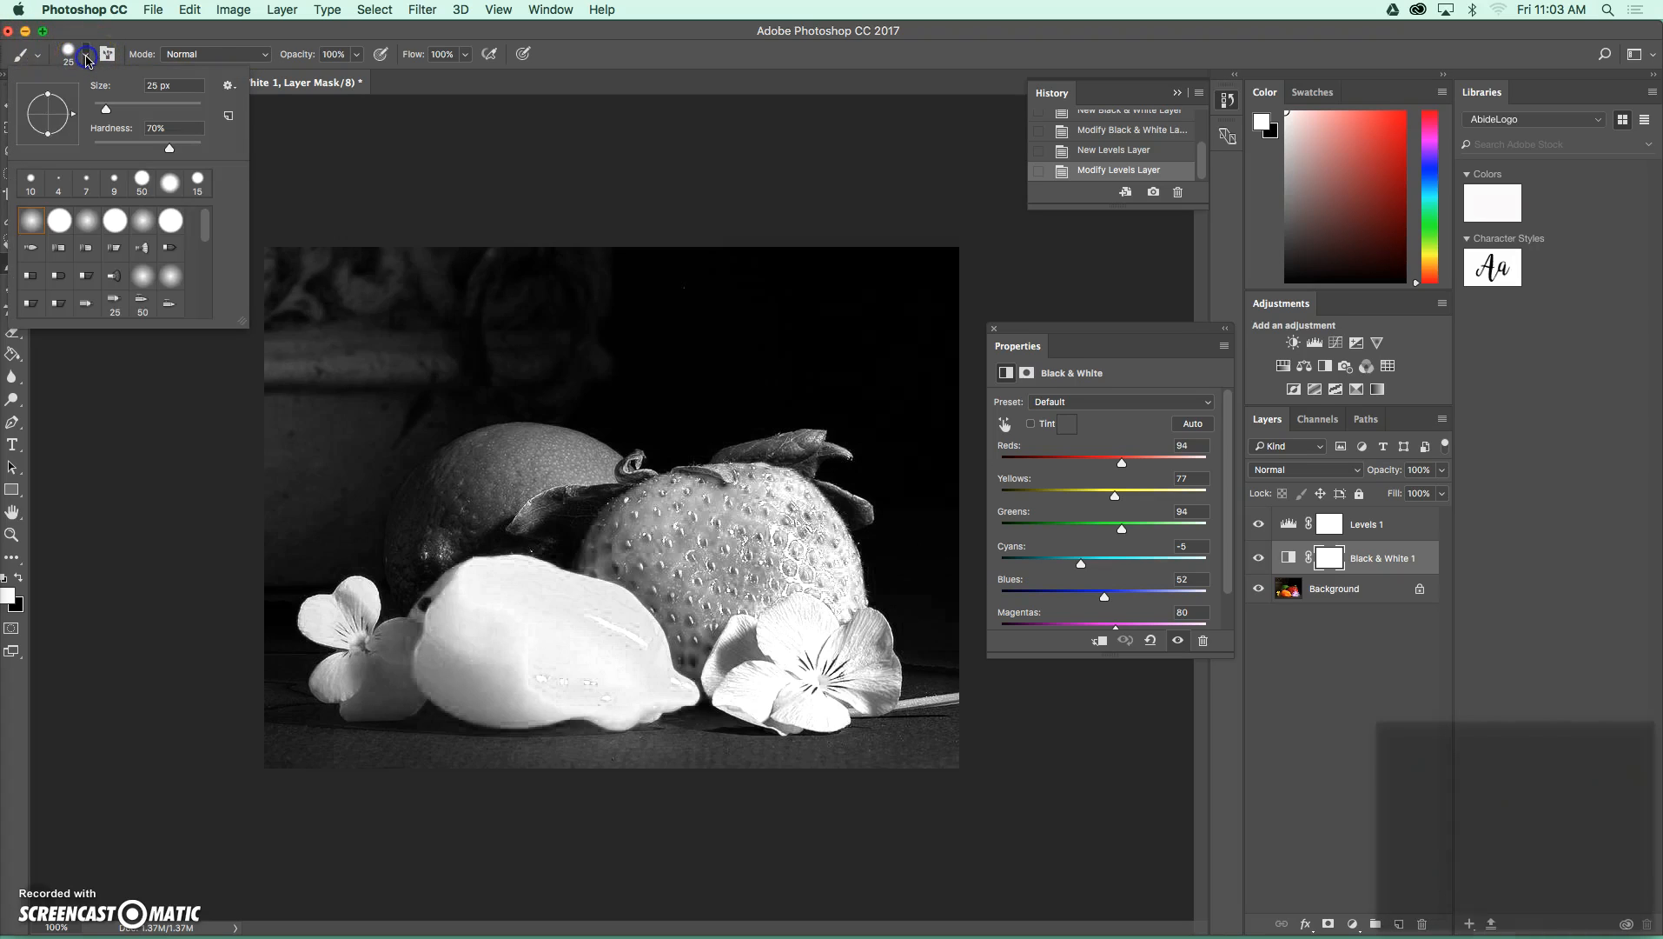
{"action": "mouse_move", "coordinate": [204, 233]}
{"action": "left_mouse_down"}
{"action": "mouse_move", "coordinate": [202, 319]}
{"action": "mouse_move", "coordinate": [215, 213]}
{"action": "left_mouse_up"}
{"action": "left_click_drag", "start_coordinate": [172, 154], "coordinate": [170, 153]}
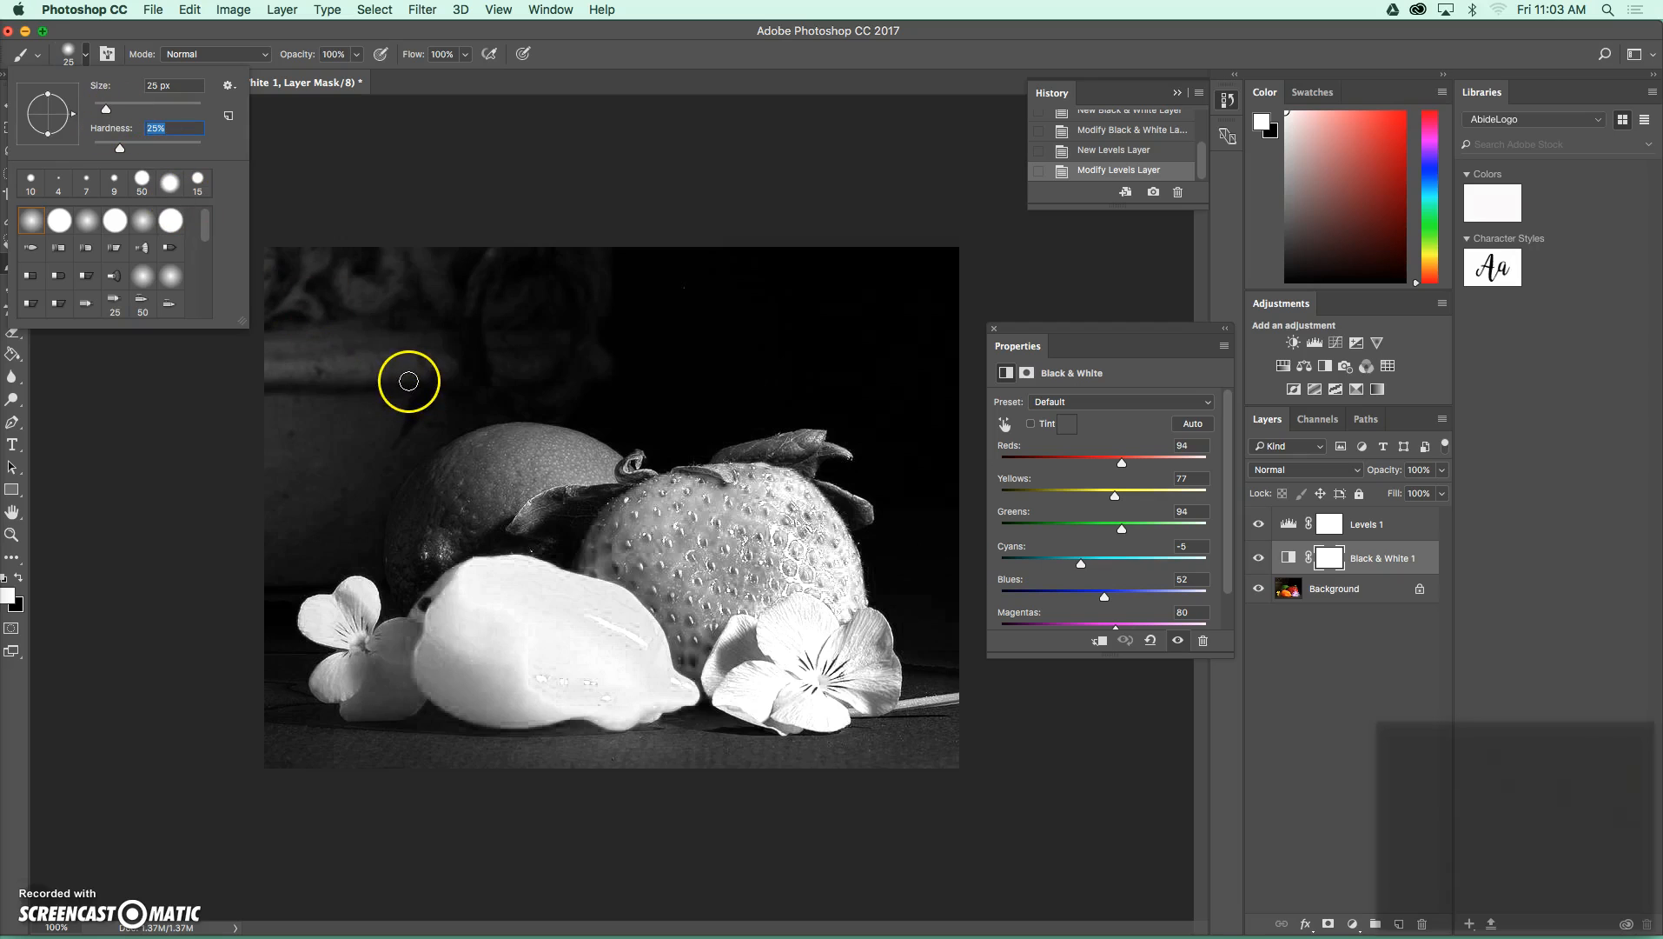
{"action": "left_click", "coordinate": [153, 107]}
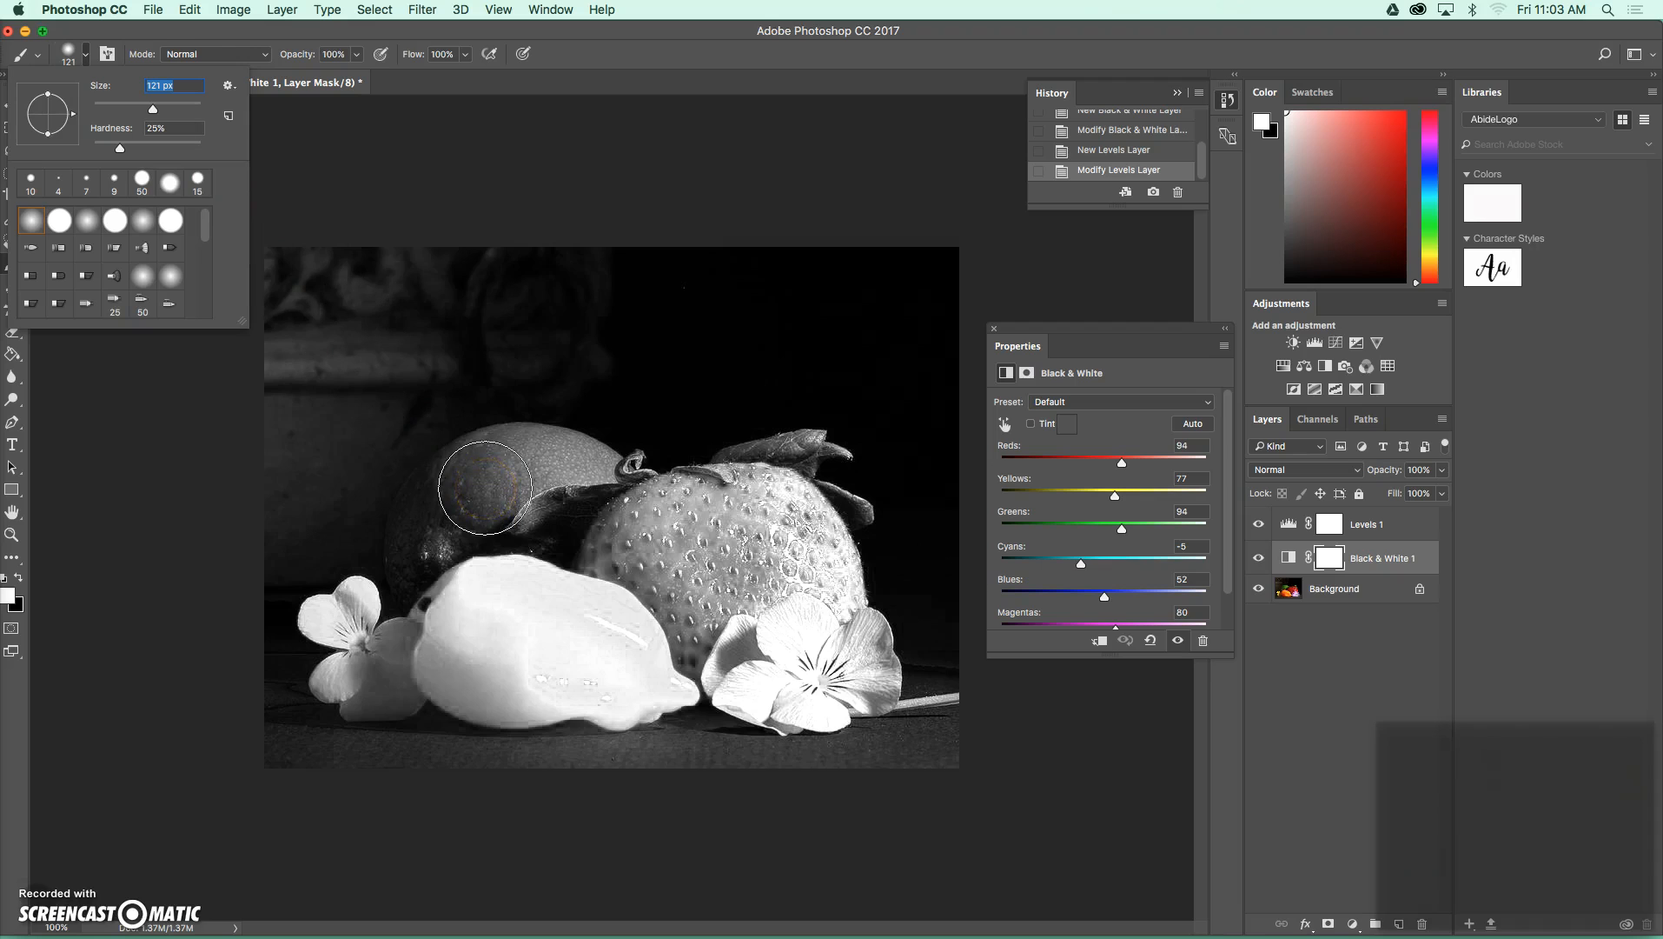
{"action": "left_click", "coordinate": [113, 107]}
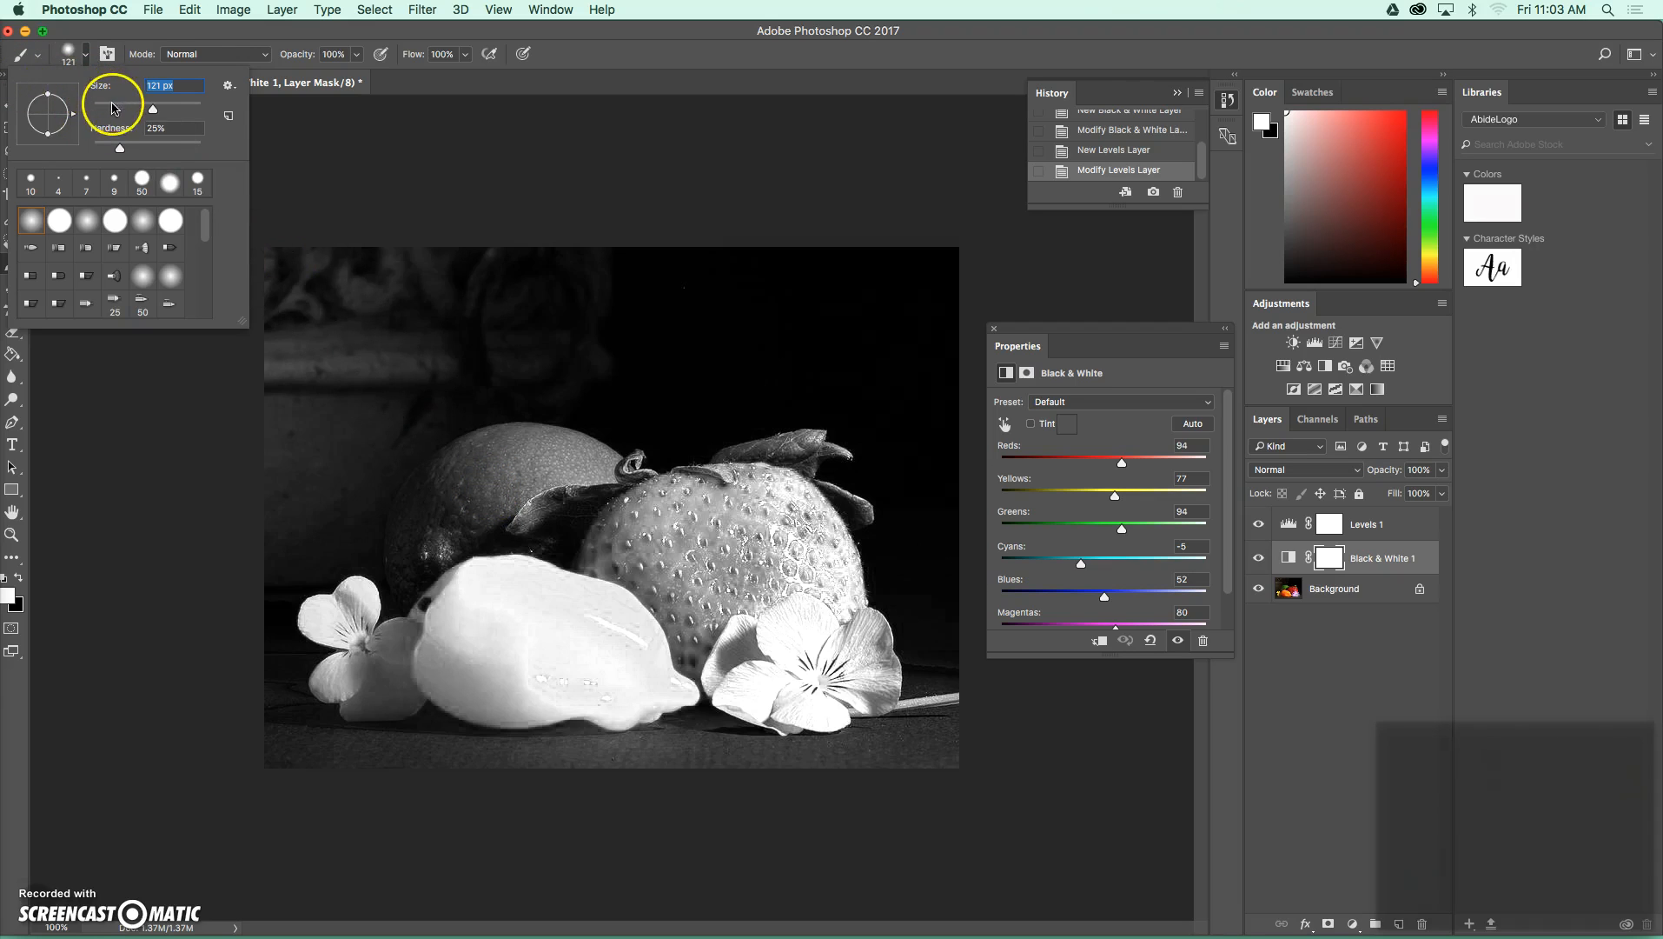
{"action": "left_click", "coordinate": [469, 482]}
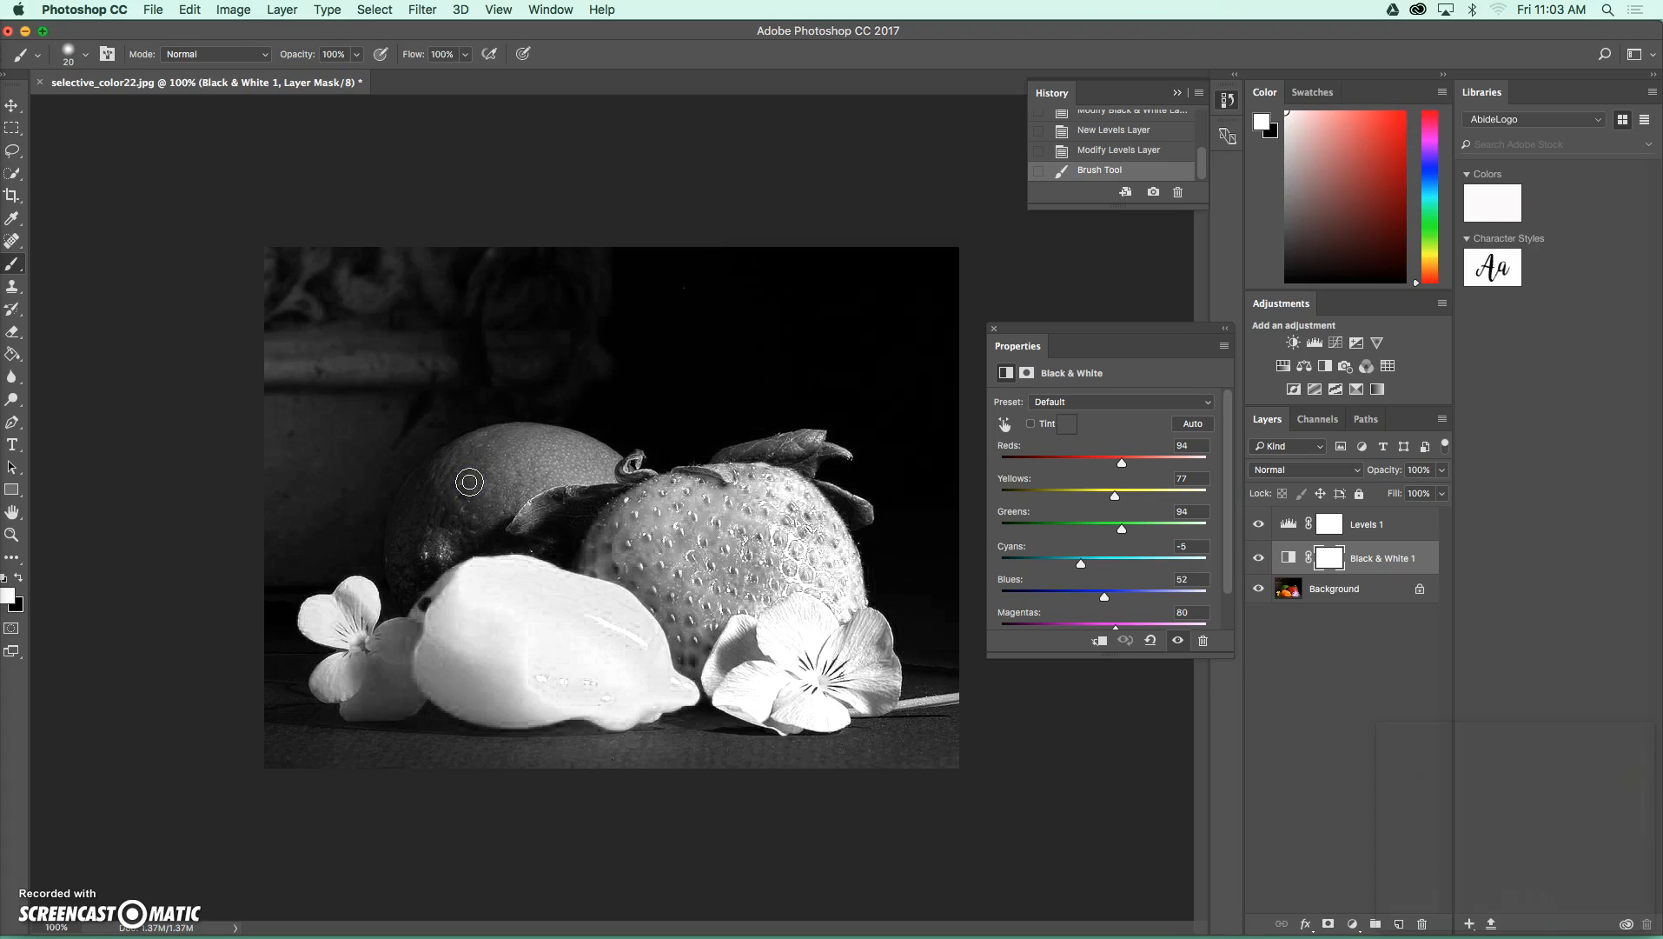
Step: Set the brush to a size of 50 px and a hardness of 100%
{"action": "key", "text": "bracketright"}
{"action": "key", "text": "bracketright"}
{"action": "key", "text": "bracketleft"}
{"action": "key", "text": "bracketleft"}
{"action": "left_click", "coordinate": [84, 54]}
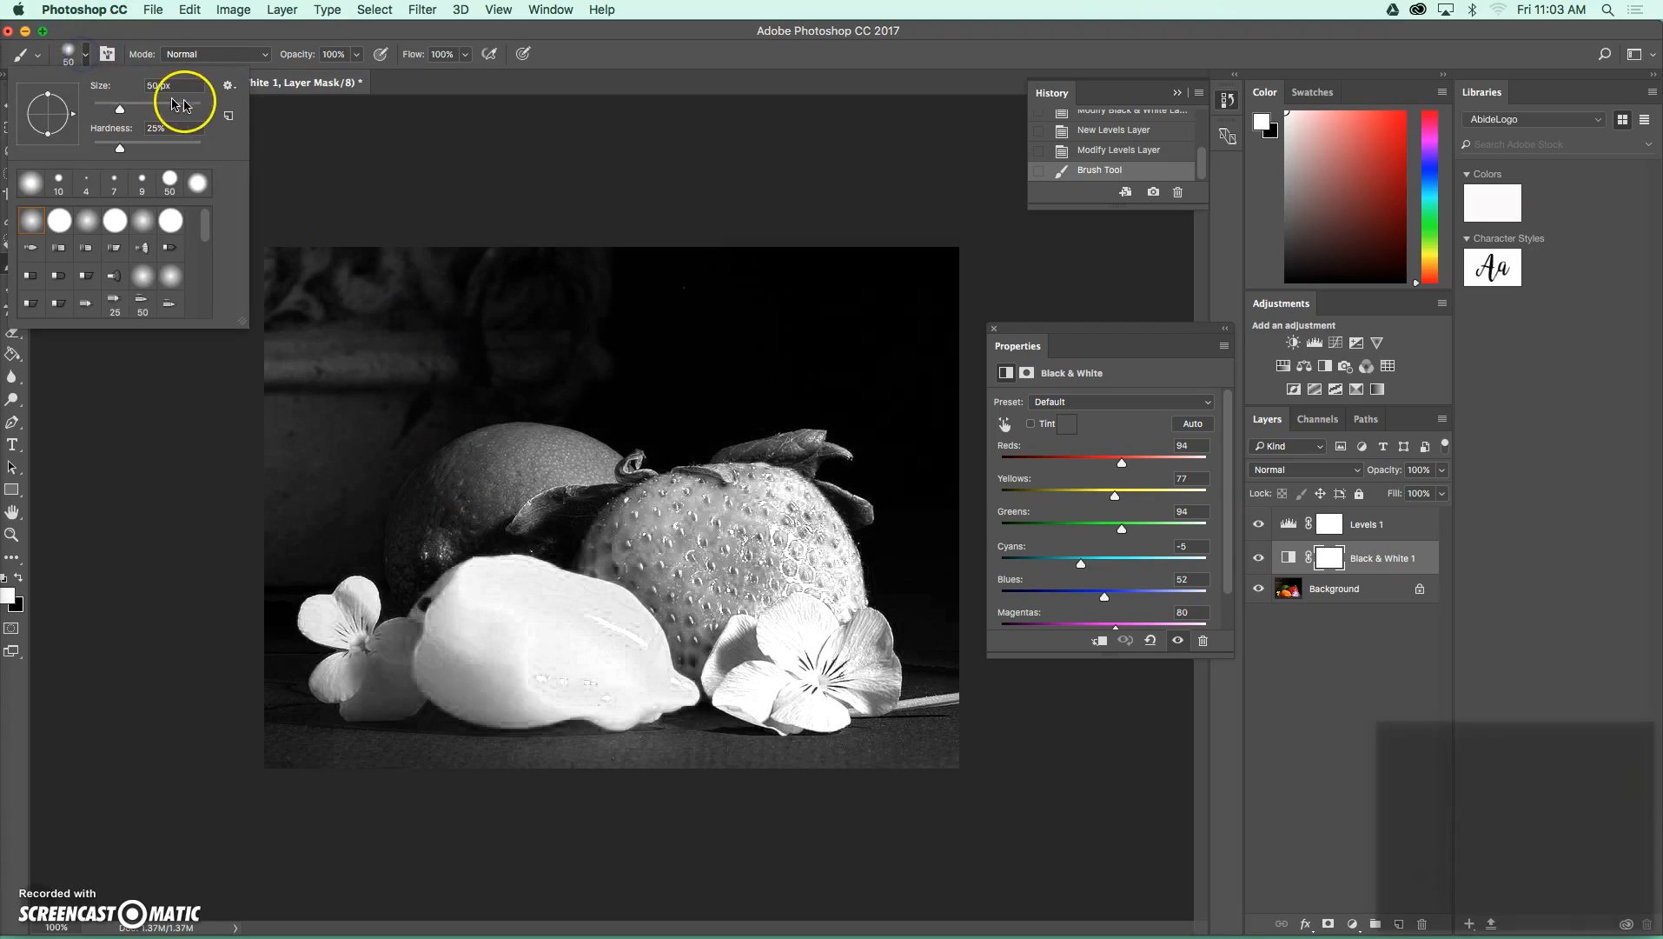
{"action": "left_click", "coordinate": [199, 149]}
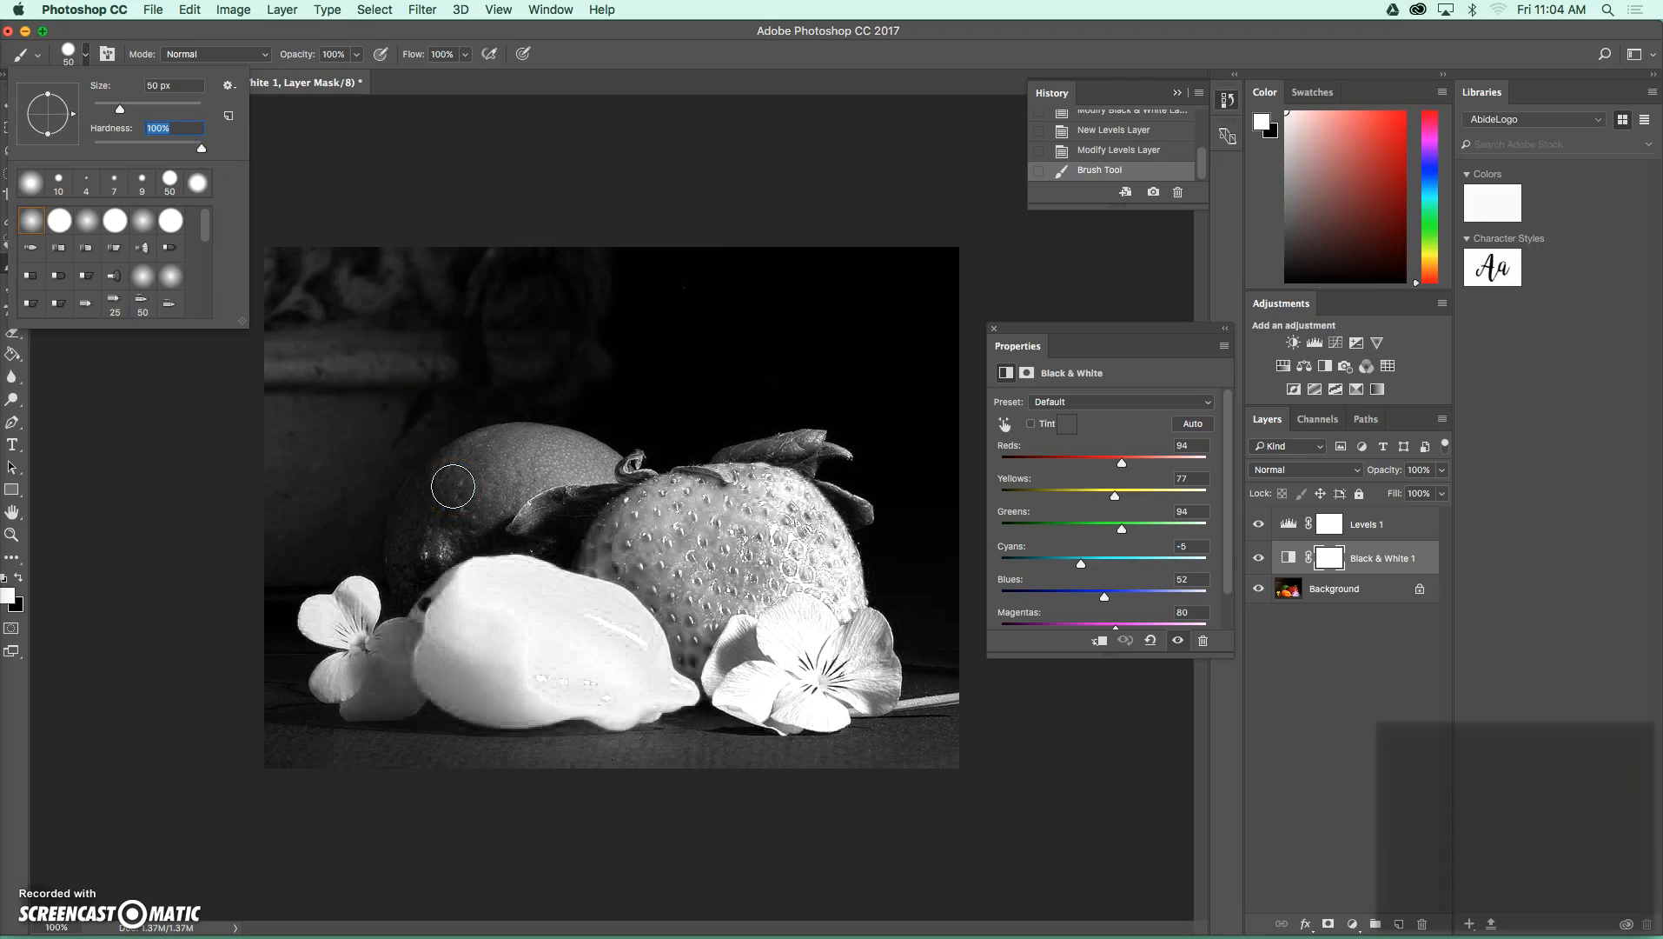
Step: Swap the foreground color to black and paint a hard-edged spot on the Black & White mask over the lime
{"action": "left_click", "coordinate": [21, 581]}
{"action": "left_click", "coordinate": [21, 581]}
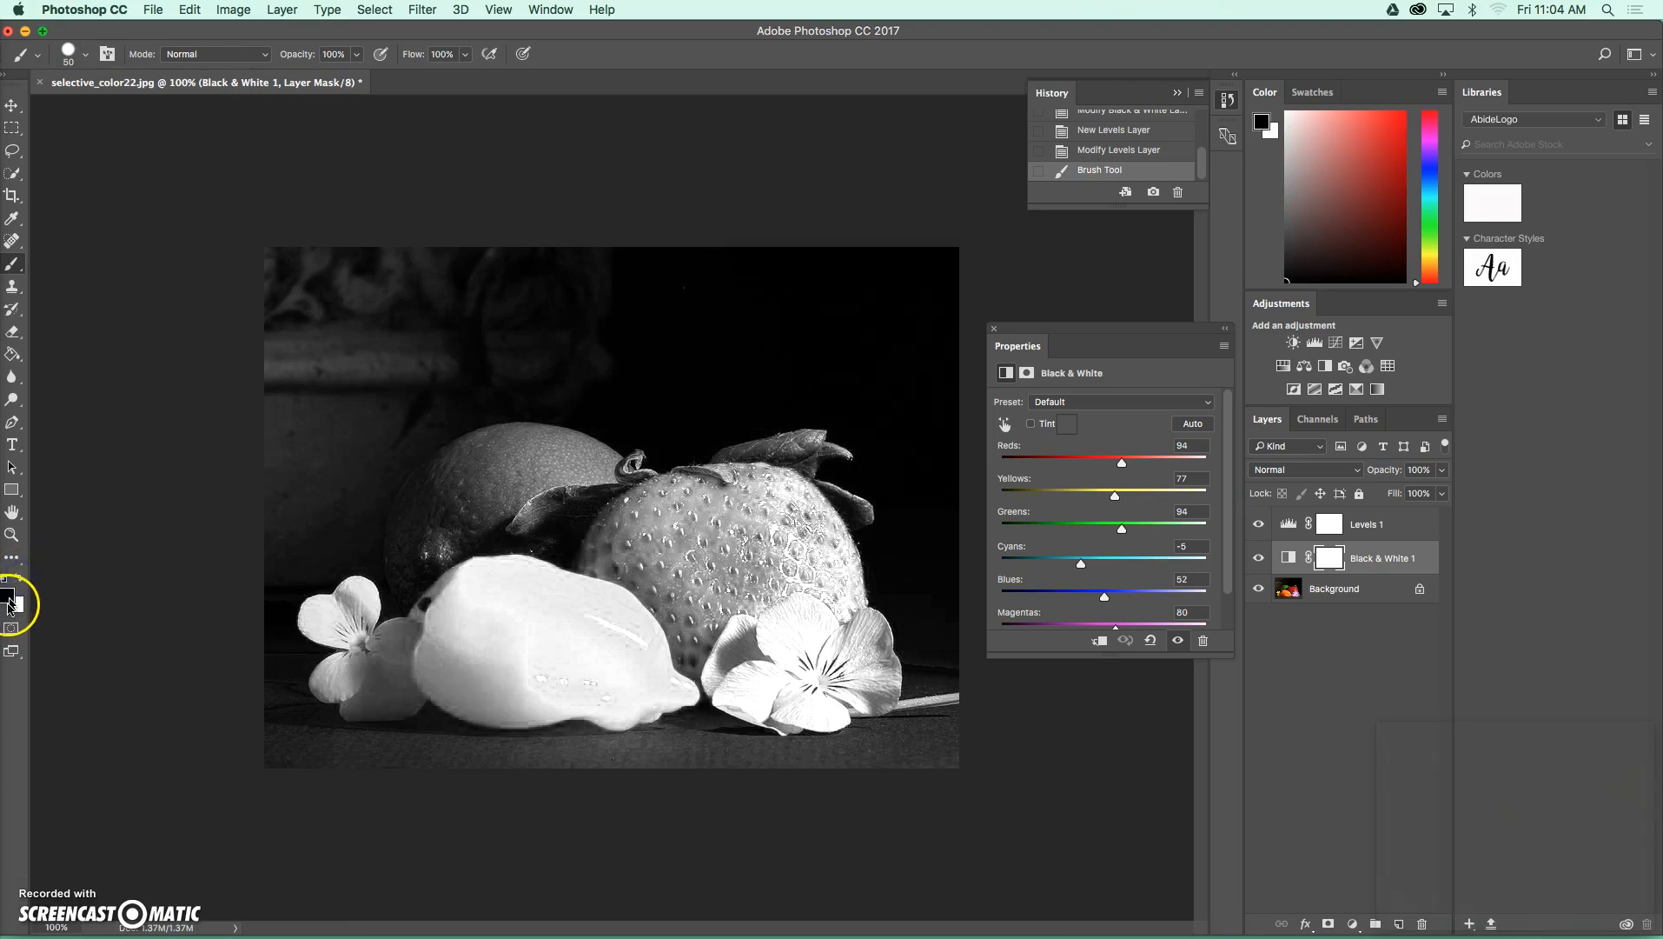
{"action": "left_click", "coordinate": [447, 491]}
{"action": "left_click", "coordinate": [447, 491]}
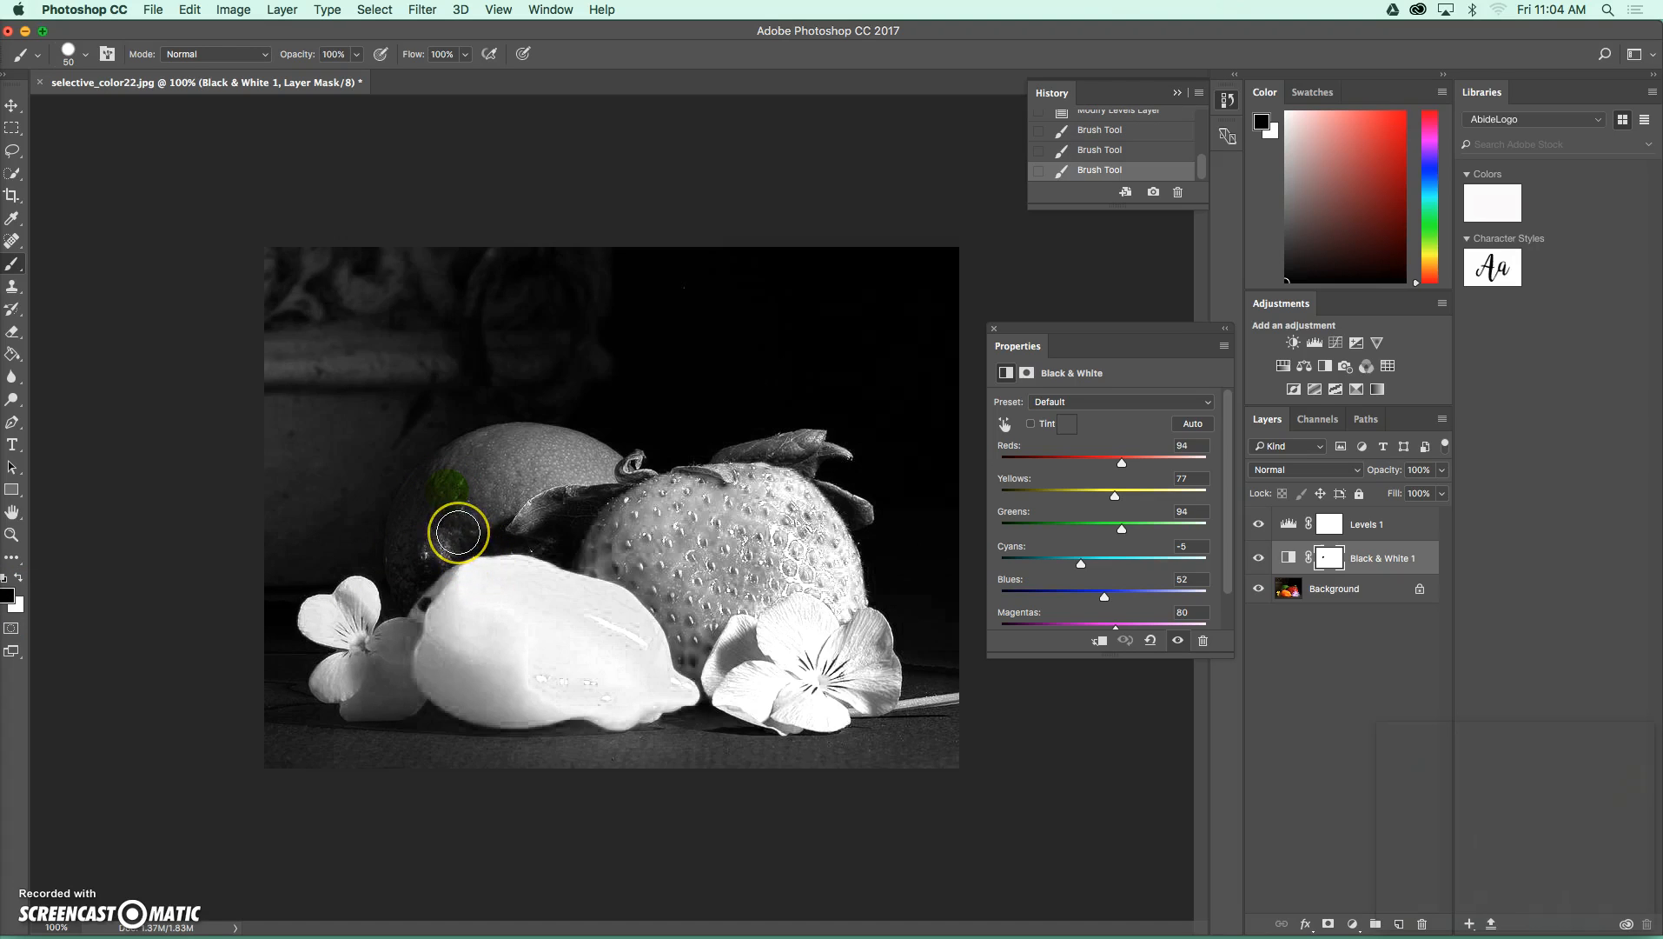
{"action": "left_click", "coordinate": [450, 490]}
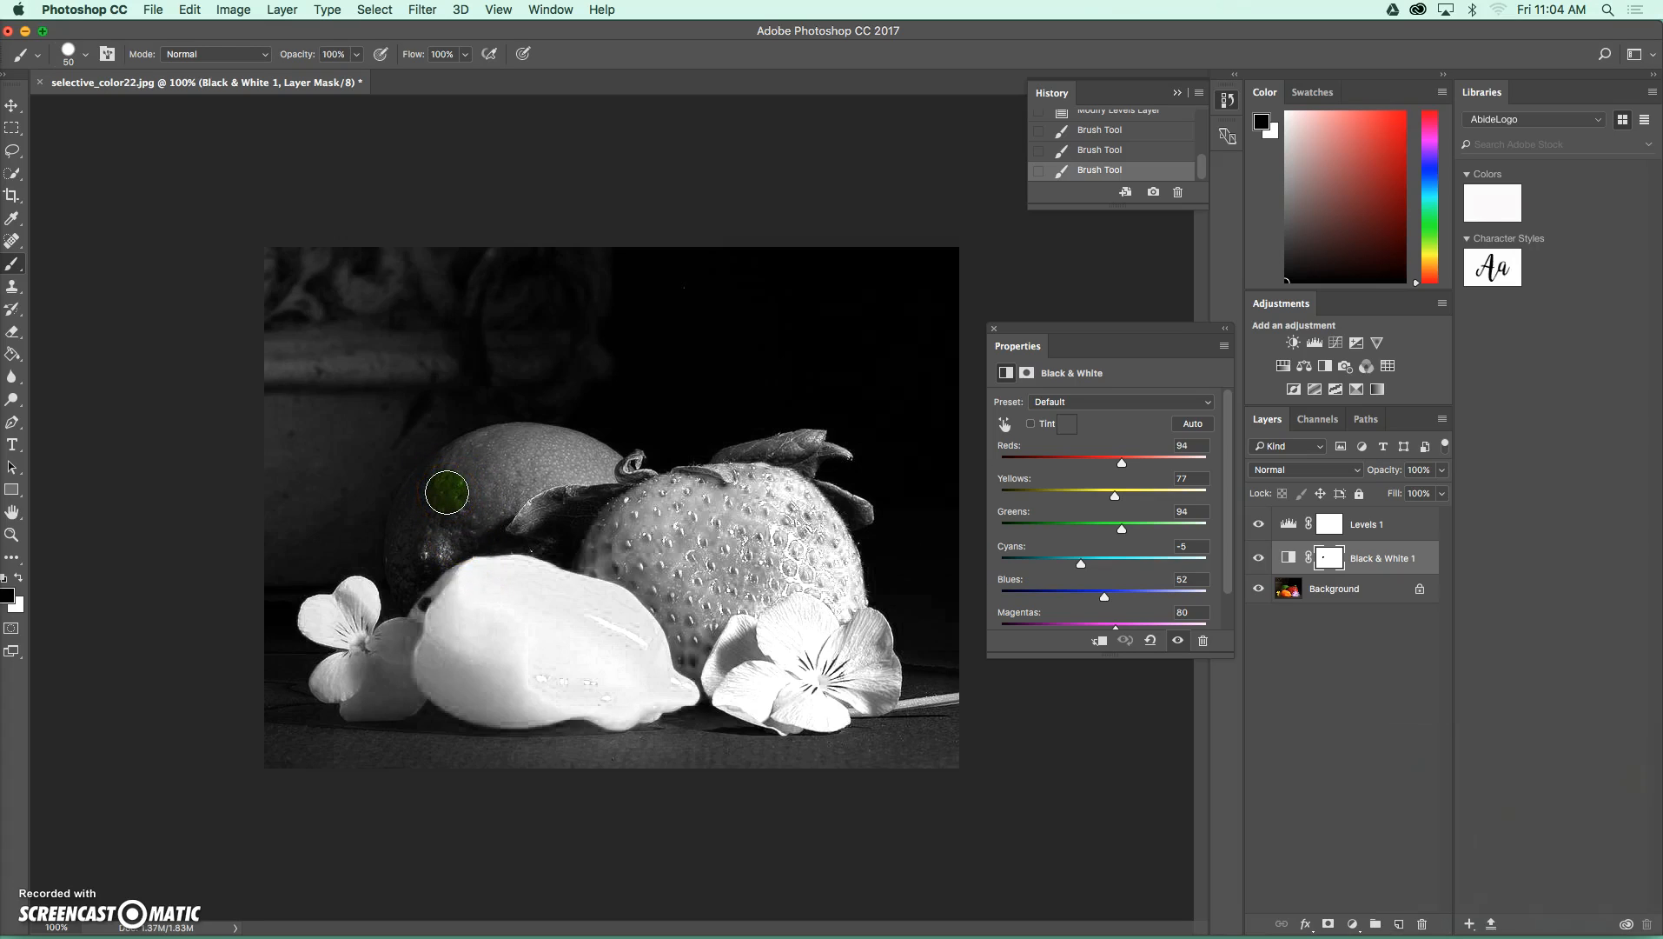
{"action": "left_click_drag", "start_coordinate": [447, 492], "coordinate": [470, 548]}
Step: Set the brush hardness to 22% and paint the color back into the lime and a strip of the orange pepper
{"action": "left_click", "coordinate": [89, 60]}
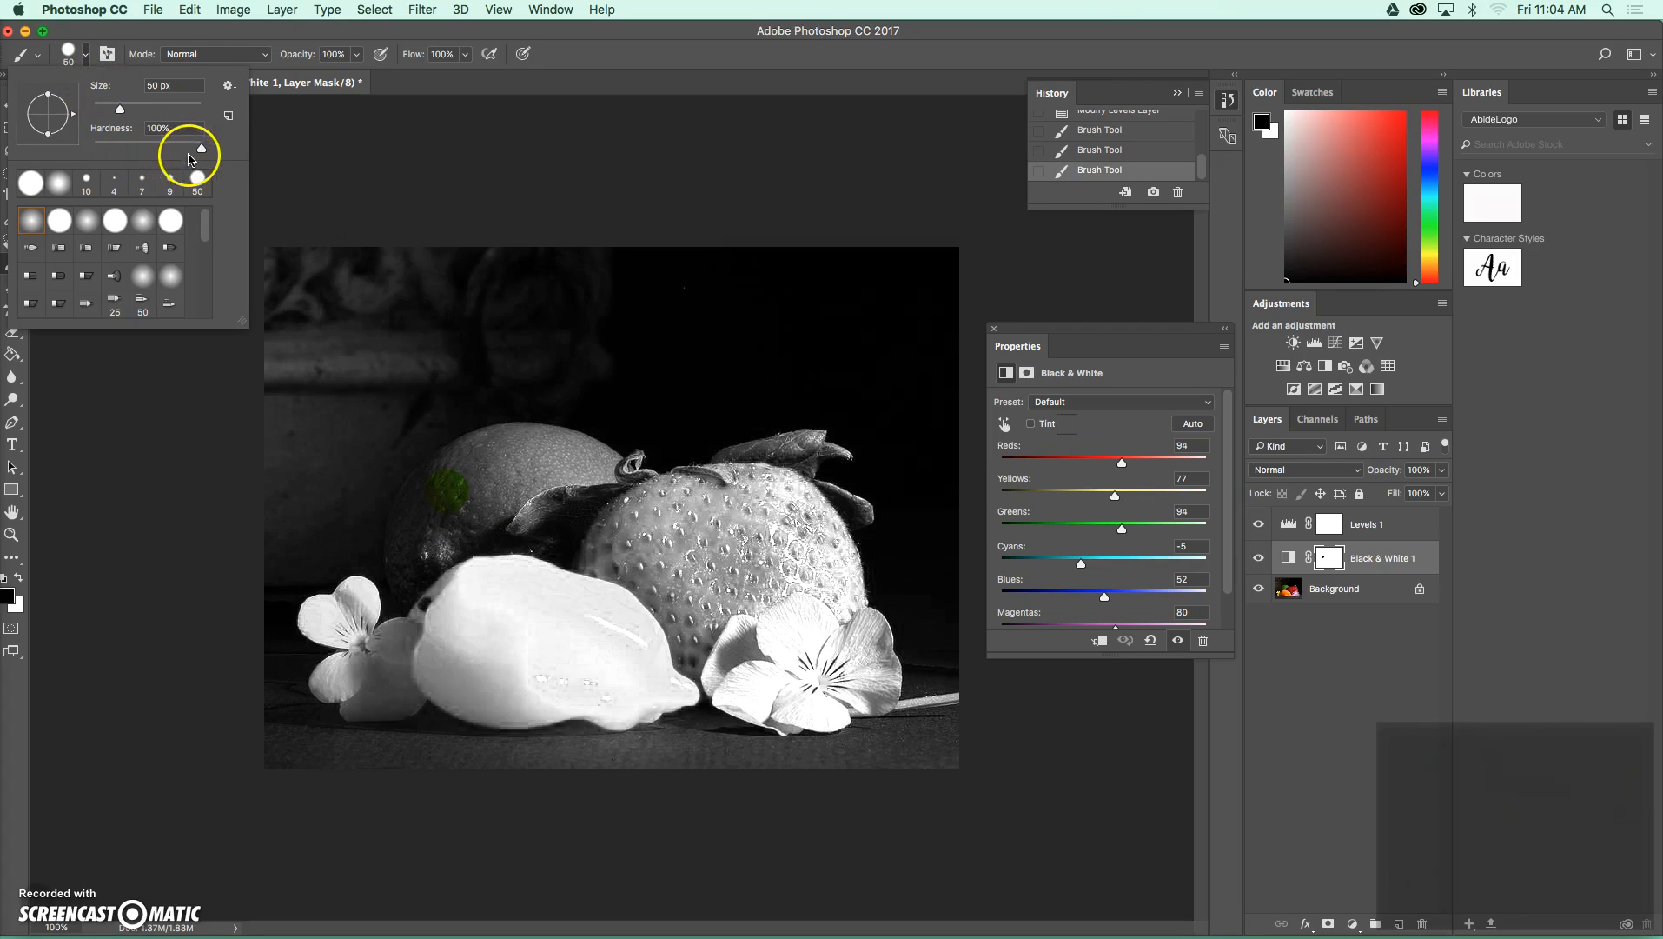
{"action": "left_click_drag", "start_coordinate": [202, 149], "coordinate": [175, 155]}
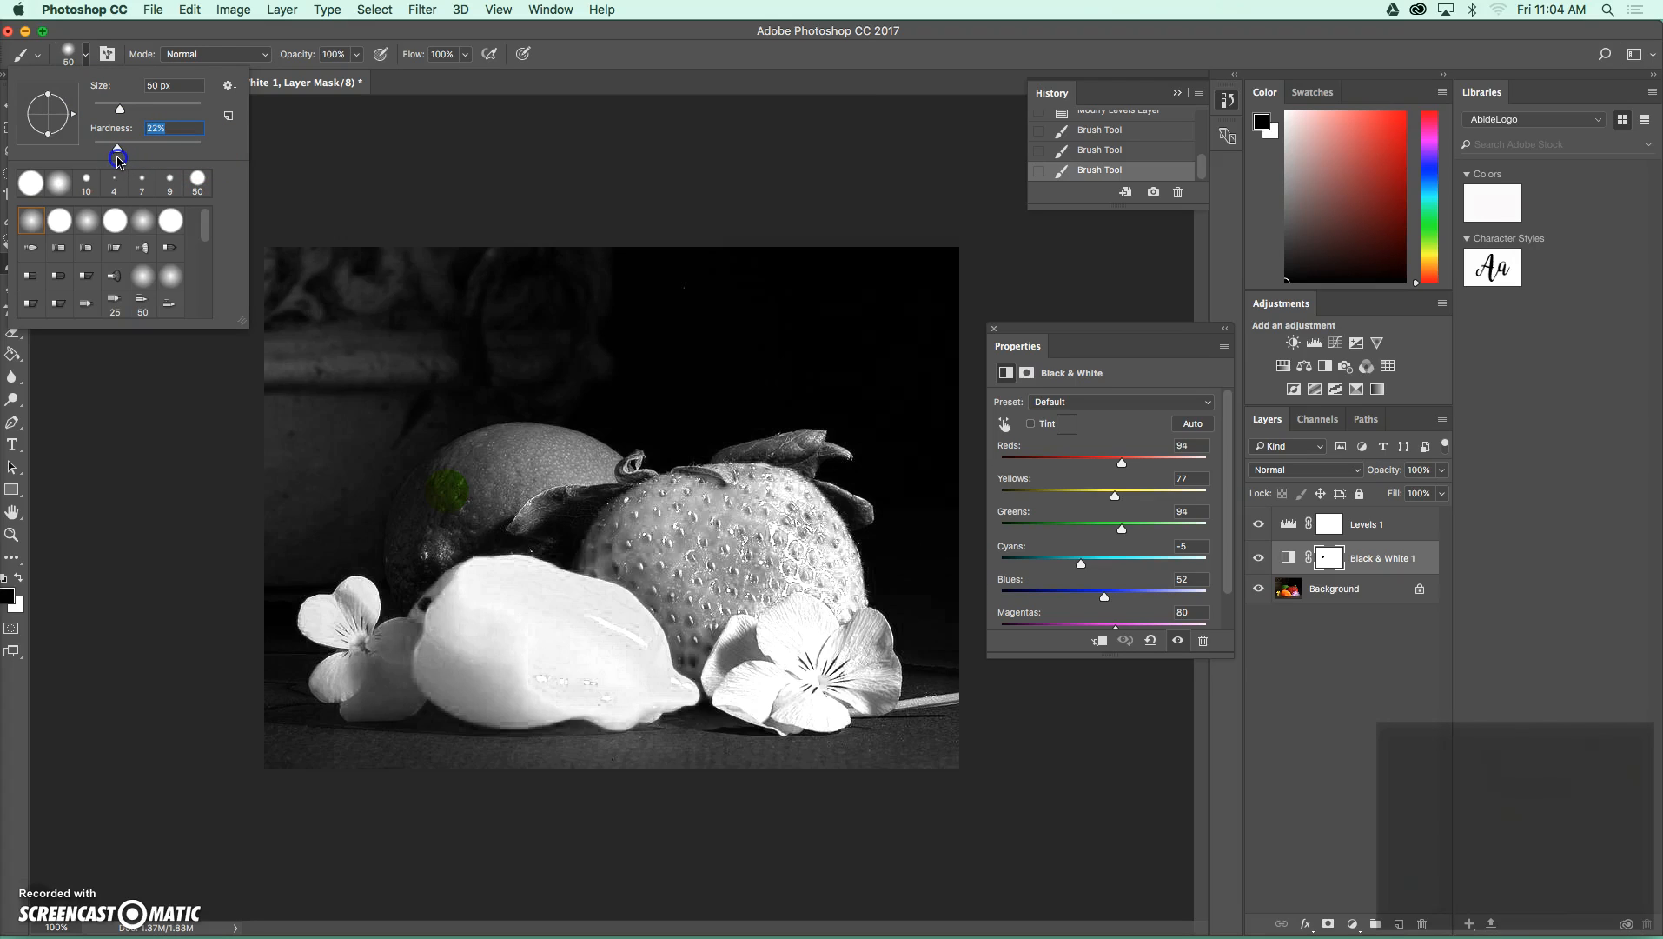
{"action": "left_click", "coordinate": [496, 461]}
{"action": "left_click", "coordinate": [497, 459]}
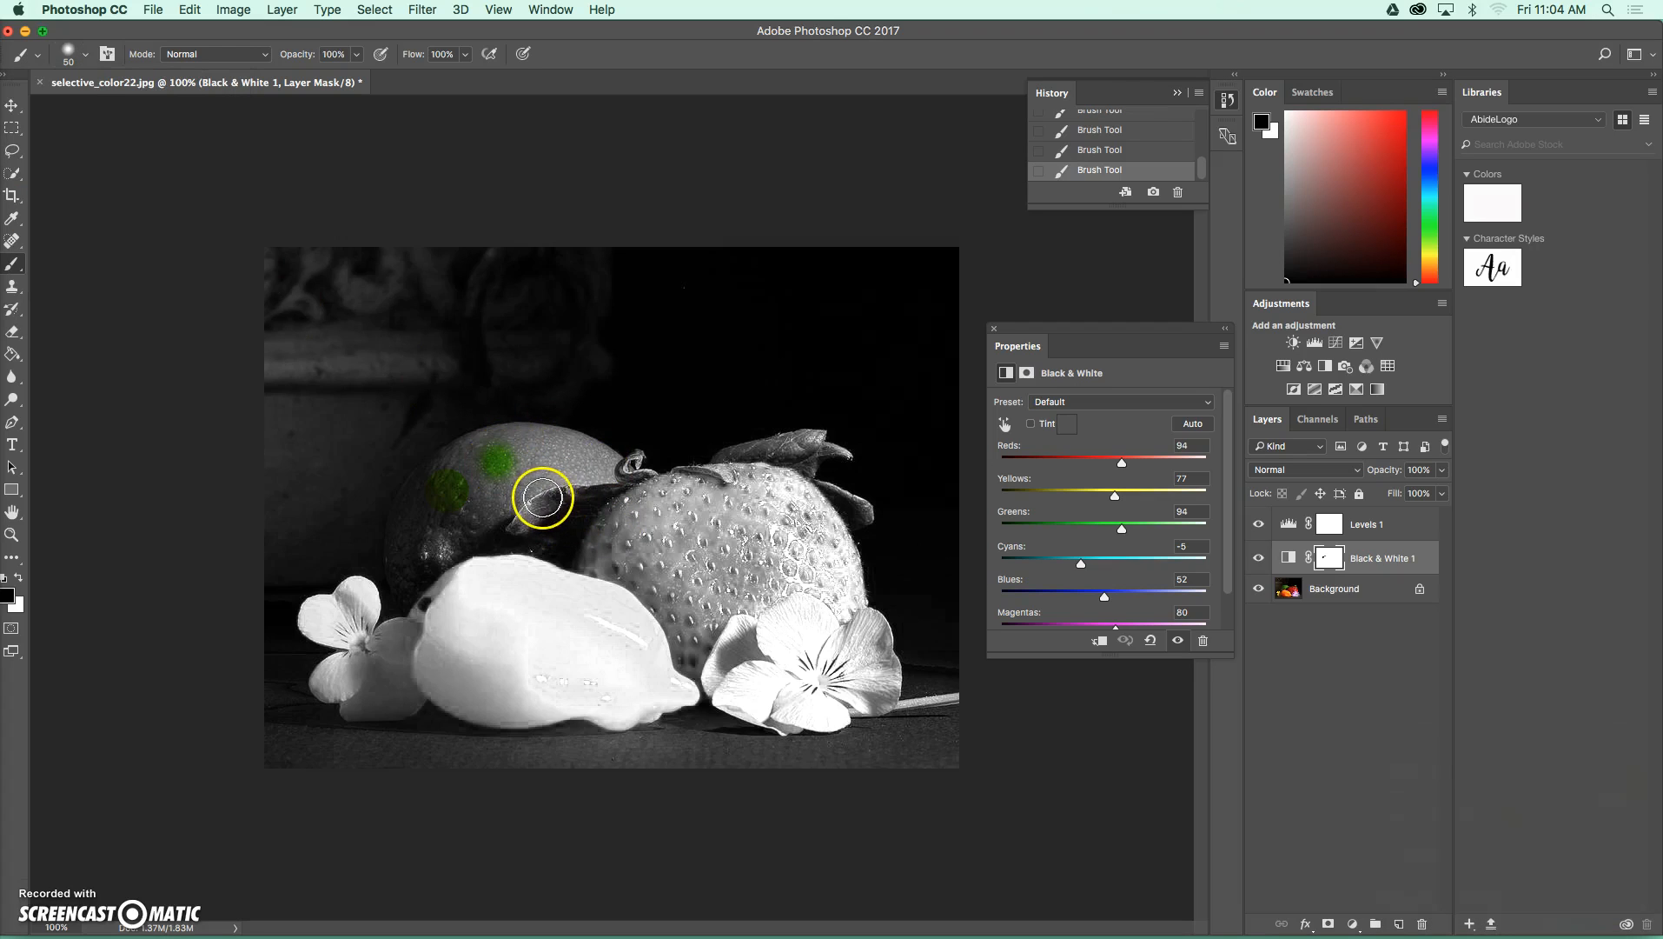
{"action": "mouse_move", "coordinate": [517, 493]}
{"action": "left_mouse_down"}
{"action": "mouse_move", "coordinate": [557, 449]}
{"action": "mouse_move", "coordinate": [579, 453]}
{"action": "mouse_move", "coordinate": [488, 444]}
{"action": "mouse_move", "coordinate": [435, 474]}
{"action": "mouse_move", "coordinate": [453, 494]}
{"action": "mouse_move", "coordinate": [424, 490]}
{"action": "mouse_move", "coordinate": [412, 508]}
{"action": "left_mouse_up"}
{"action": "mouse_move", "coordinate": [406, 571]}
{"action": "left_mouse_down"}
{"action": "mouse_move", "coordinate": [500, 494]}
{"action": "mouse_move", "coordinate": [444, 514]}
{"action": "mouse_move", "coordinate": [502, 481]}
{"action": "mouse_move", "coordinate": [528, 477]}
{"action": "mouse_move", "coordinate": [500, 504]}
{"action": "mouse_move", "coordinate": [540, 464]}
{"action": "mouse_move", "coordinate": [598, 461]}
{"action": "mouse_move", "coordinate": [572, 473]}
{"action": "mouse_move", "coordinate": [550, 524]}
{"action": "mouse_move", "coordinate": [519, 663]}
{"action": "left_mouse_up"}
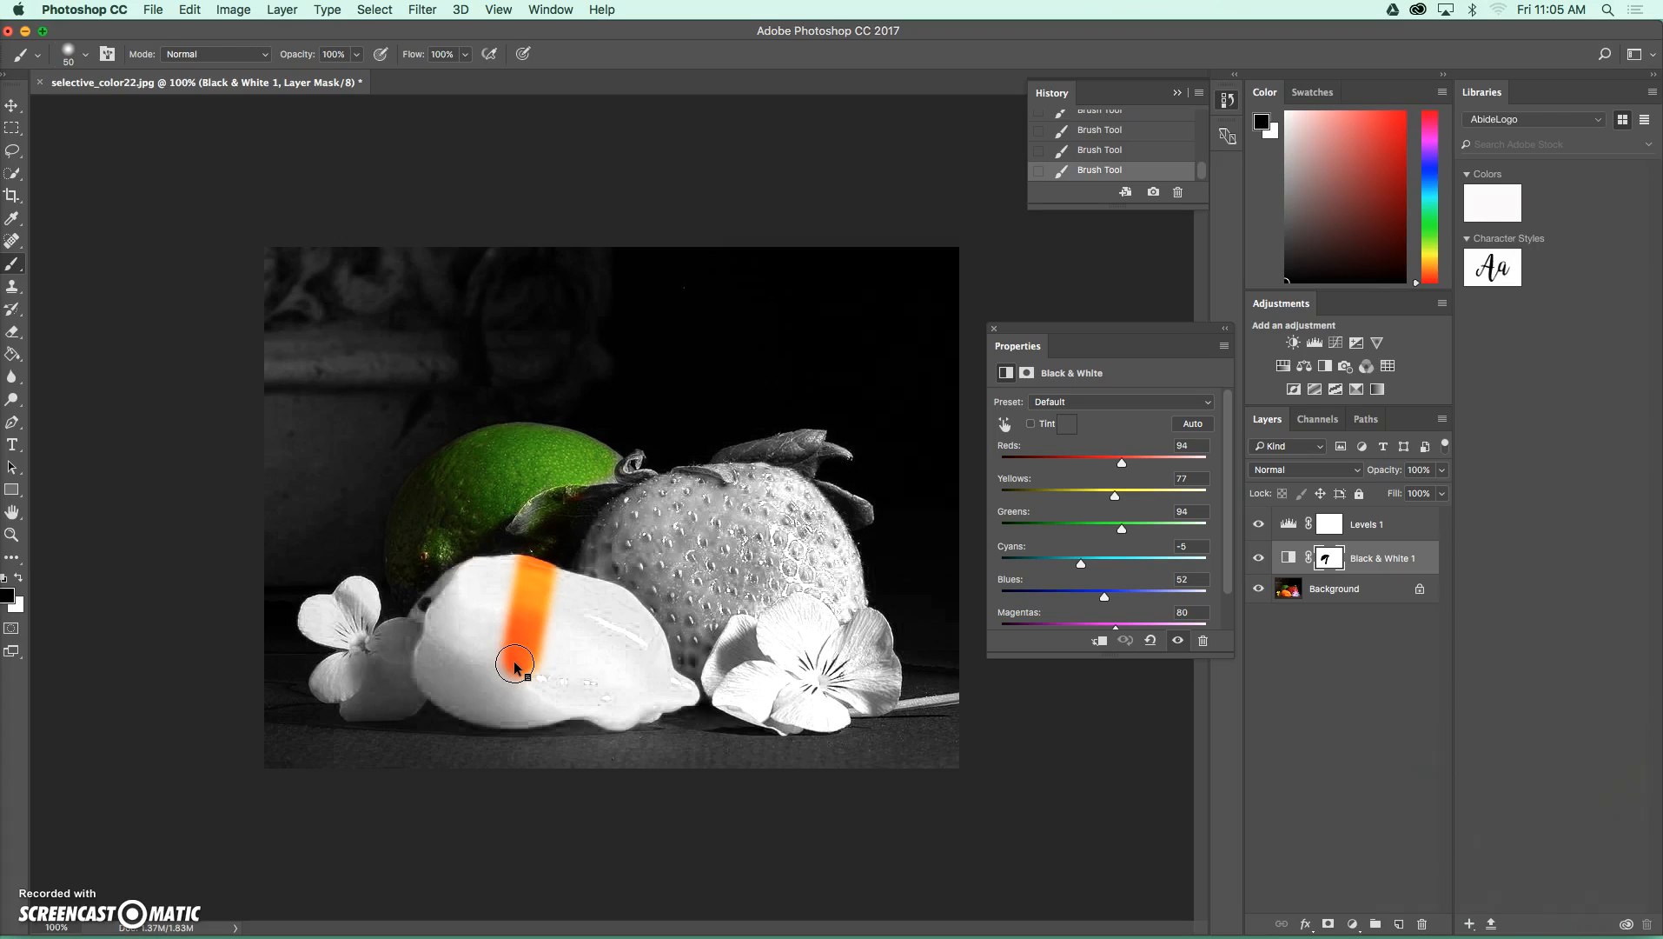
Step: Swap the foreground color to white and paint the pepper strip and the area around the leaf back to black and white
{"action": "left_click", "coordinate": [18, 578]}
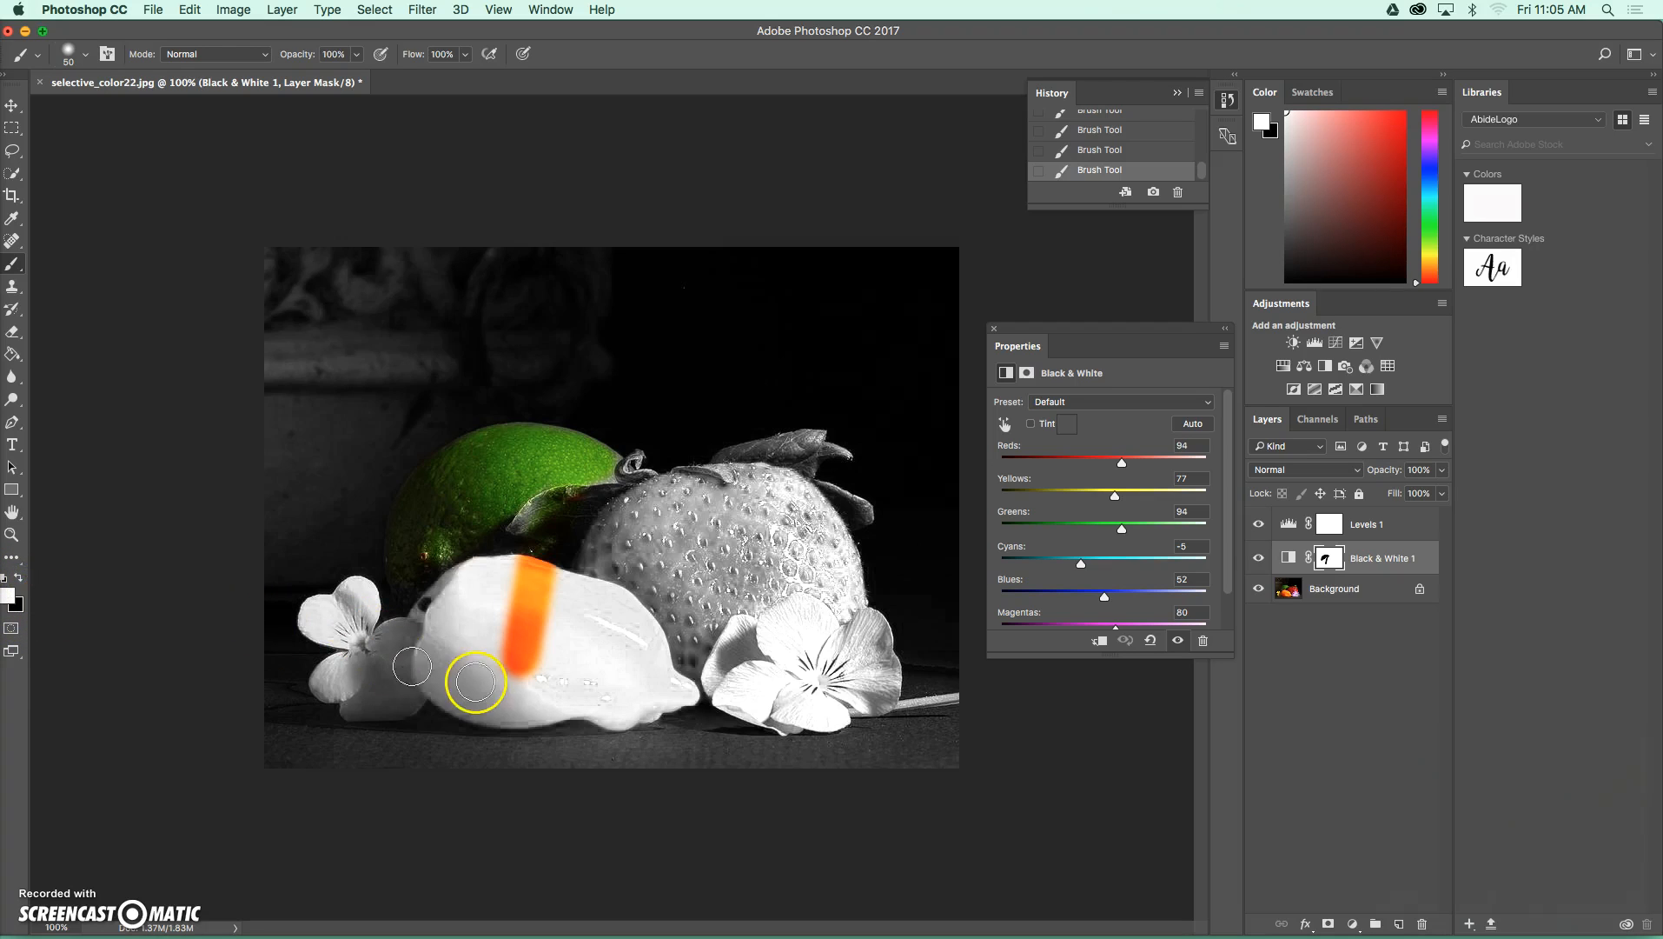
{"action": "mouse_move", "coordinate": [472, 676]}
{"action": "left_mouse_down"}
{"action": "mouse_move", "coordinate": [590, 670]}
{"action": "mouse_move", "coordinate": [444, 646]}
{"action": "mouse_move", "coordinate": [605, 647]}
{"action": "mouse_move", "coordinate": [457, 618]}
{"action": "mouse_move", "coordinate": [560, 623]}
{"action": "mouse_move", "coordinate": [480, 603]}
{"action": "mouse_move", "coordinate": [567, 605]}
{"action": "mouse_move", "coordinate": [483, 581]}
{"action": "mouse_move", "coordinate": [552, 581]}
{"action": "mouse_move", "coordinate": [496, 571]}
{"action": "mouse_move", "coordinate": [531, 575]}
{"action": "left_mouse_up"}
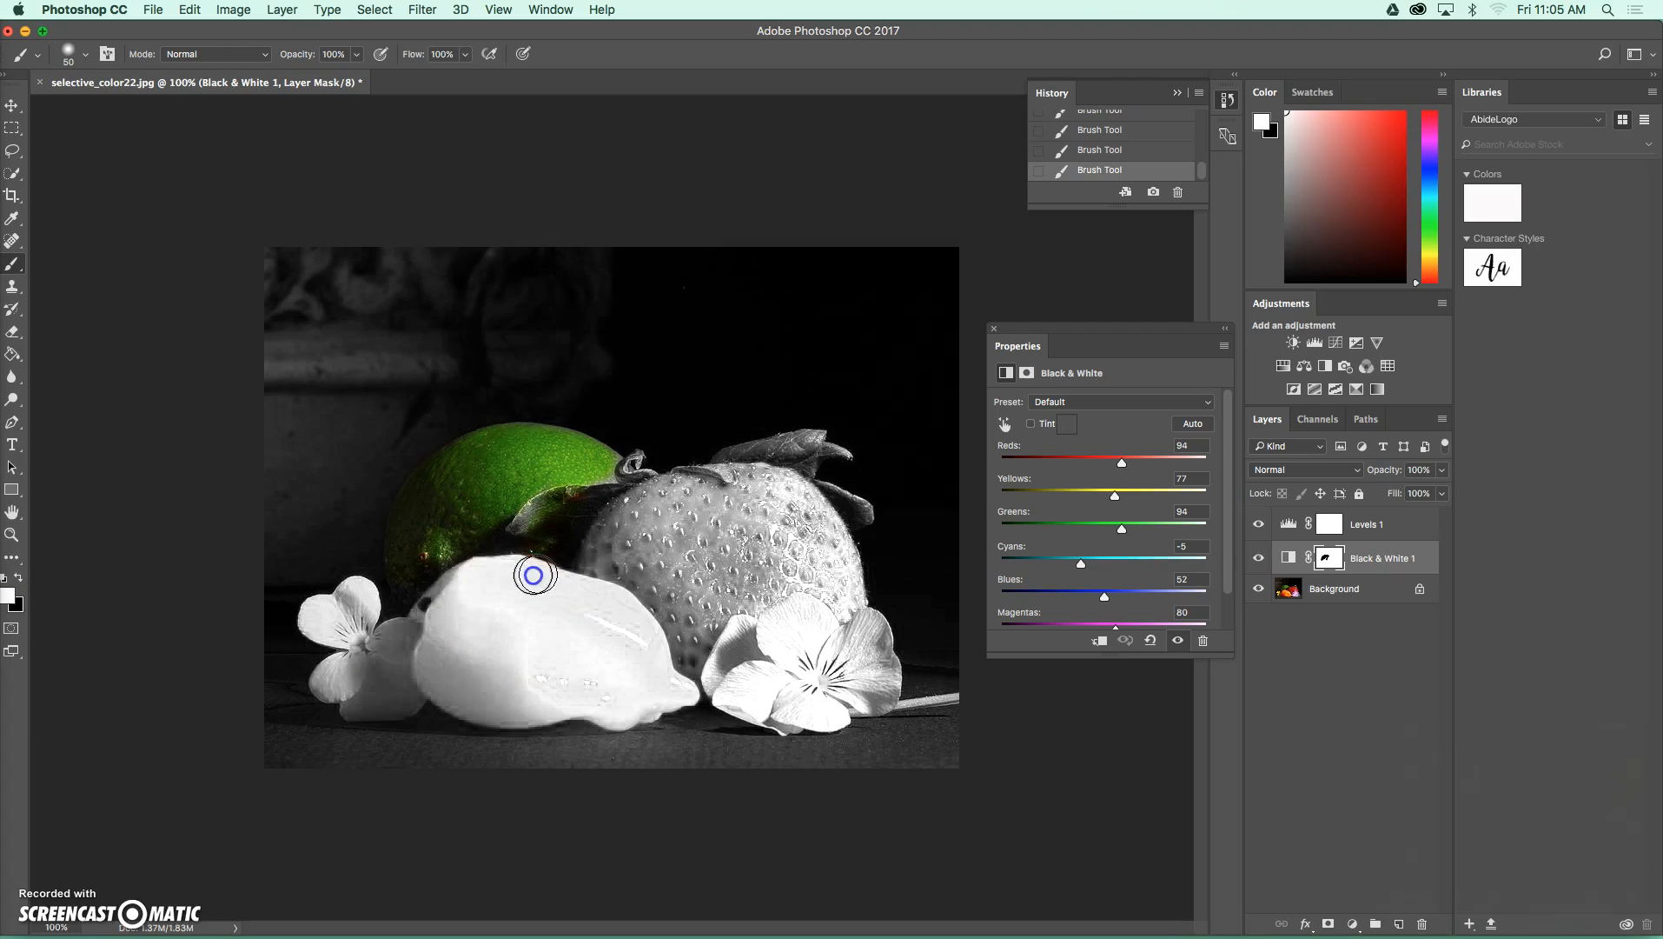
{"action": "mouse_move", "coordinate": [584, 498]}
{"action": "left_mouse_down"}
{"action": "mouse_move", "coordinate": [535, 520]}
{"action": "mouse_move", "coordinate": [587, 487]}
{"action": "mouse_move", "coordinate": [622, 498]}
{"action": "left_mouse_up"}
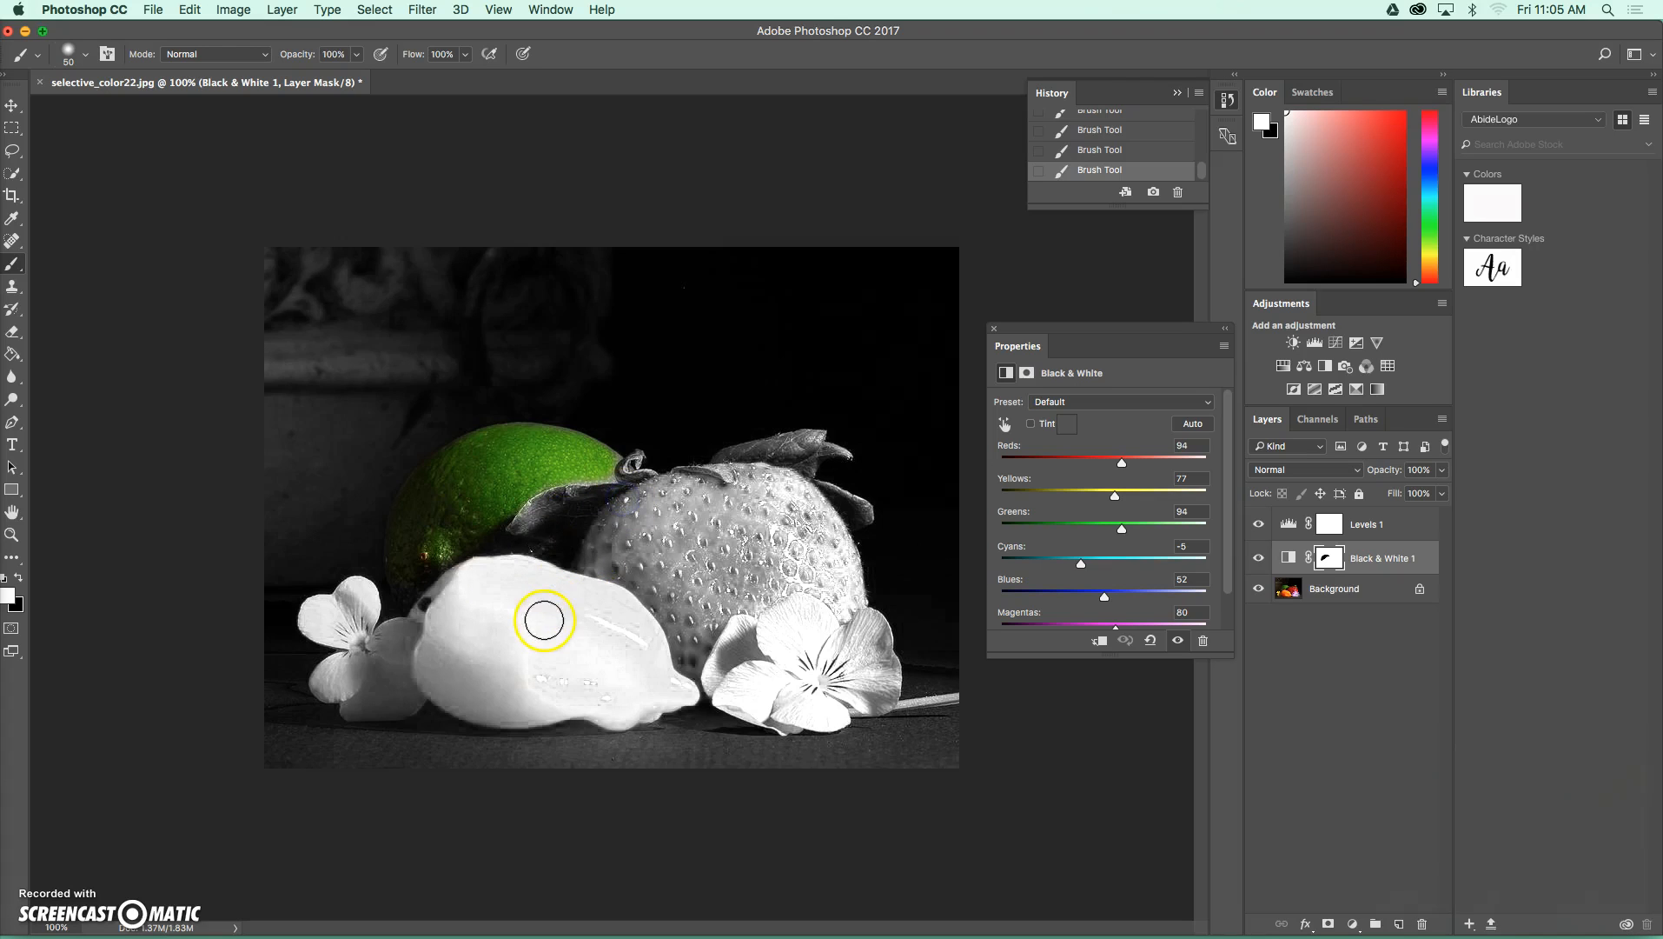
{"action": "left_click_drag", "start_coordinate": [608, 566], "coordinate": [557, 583]}
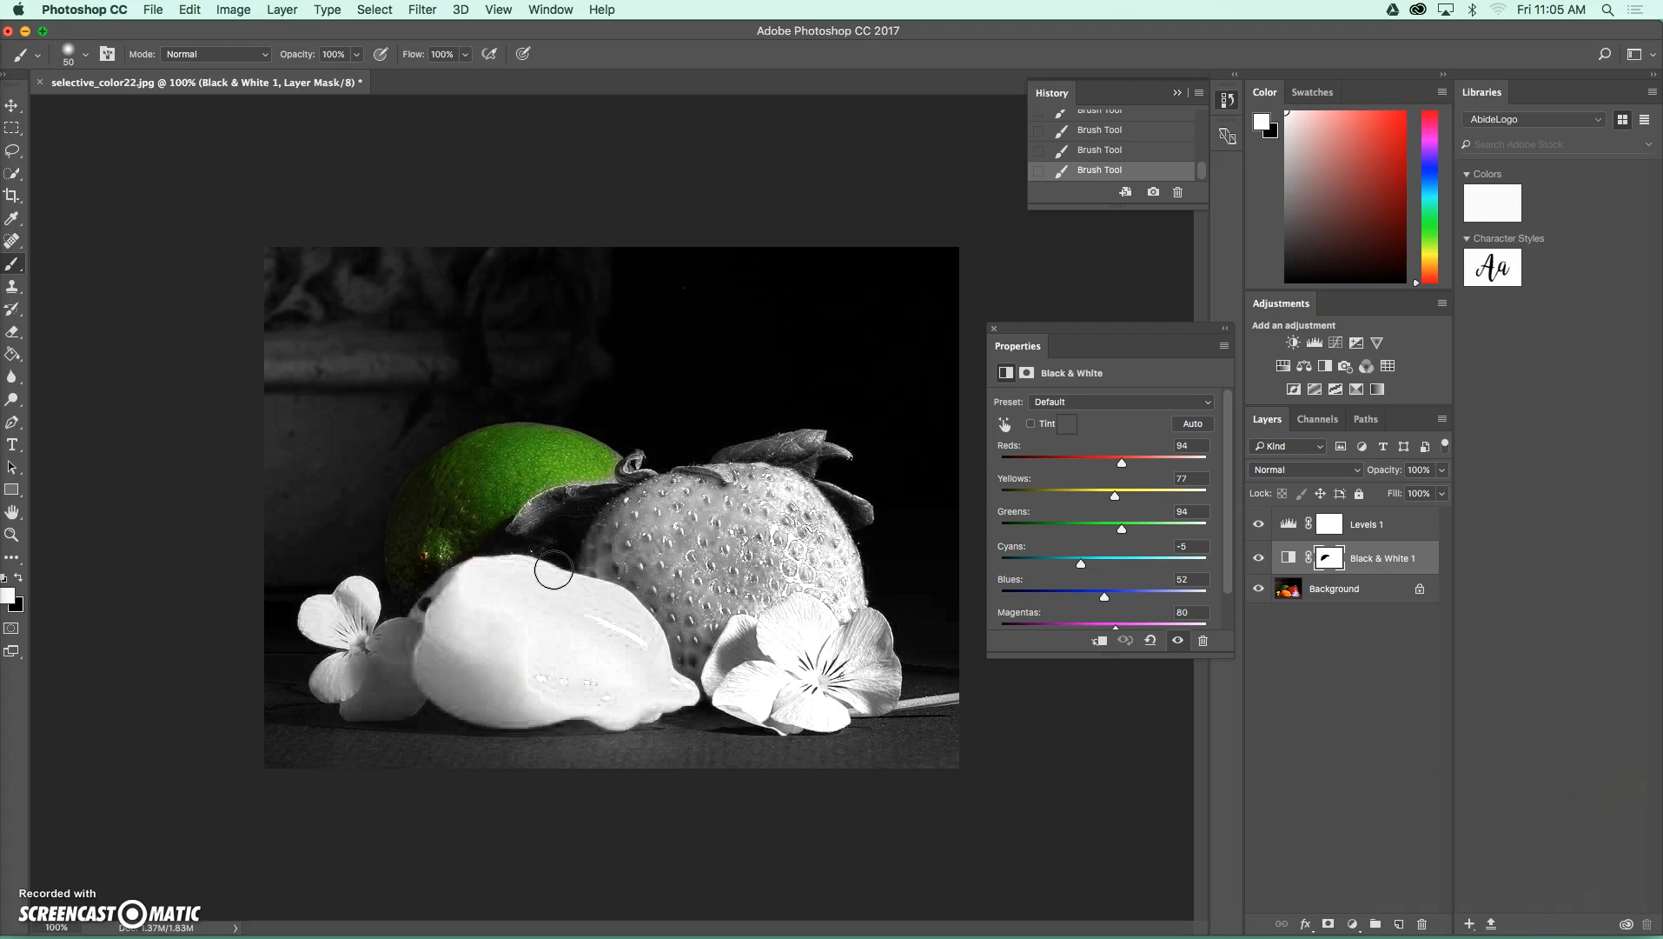
Step: Swap the foreground color to black, paint a stroke across the pepper on the mask, and undo that stroke
{"action": "left_click", "coordinate": [18, 578]}
{"action": "left_click_drag", "start_coordinate": [454, 641], "coordinate": [613, 677]}
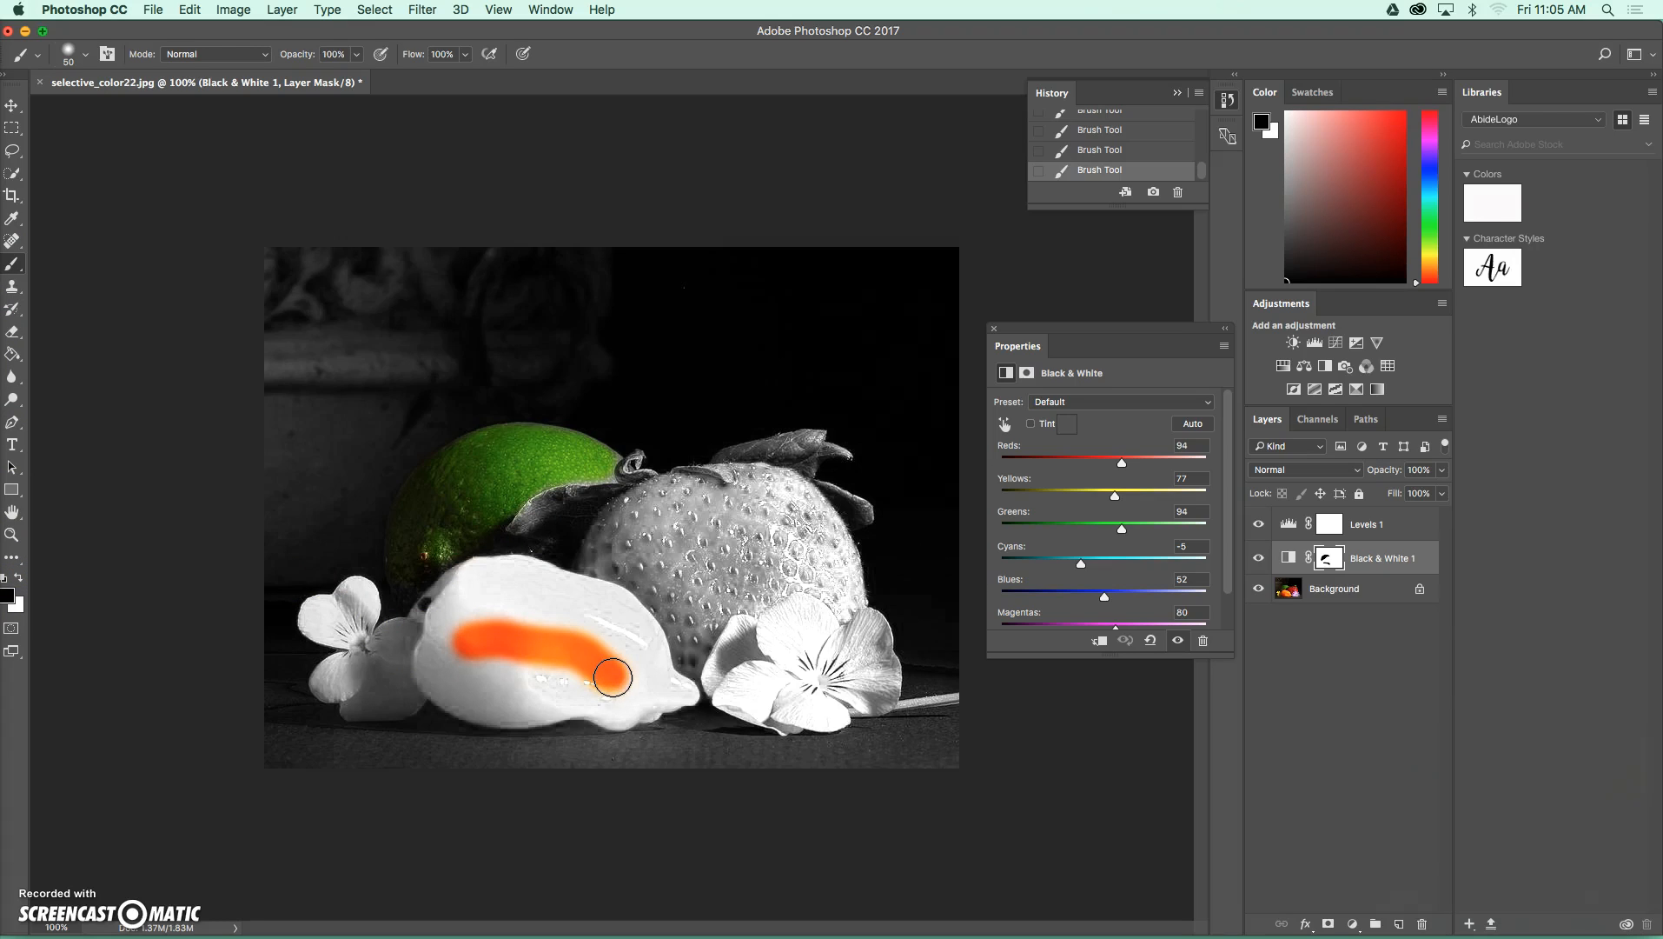
{"action": "key", "text": "super+z"}
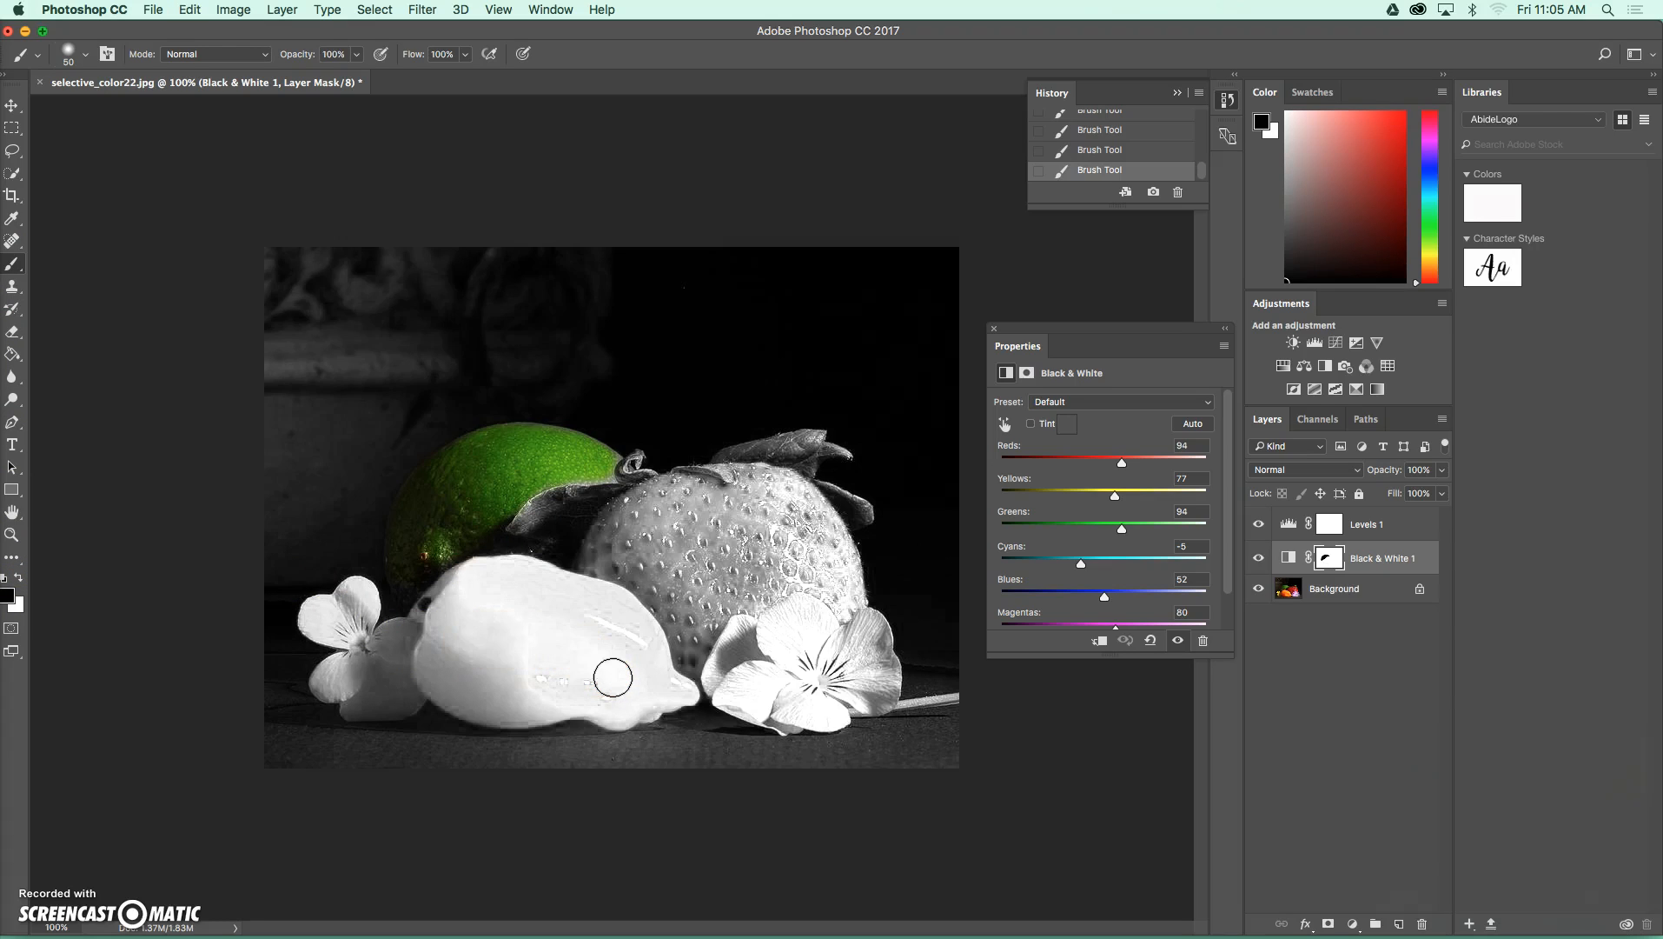
{"action": "key", "text": "super+z"}
{"action": "key", "text": "super+z"}
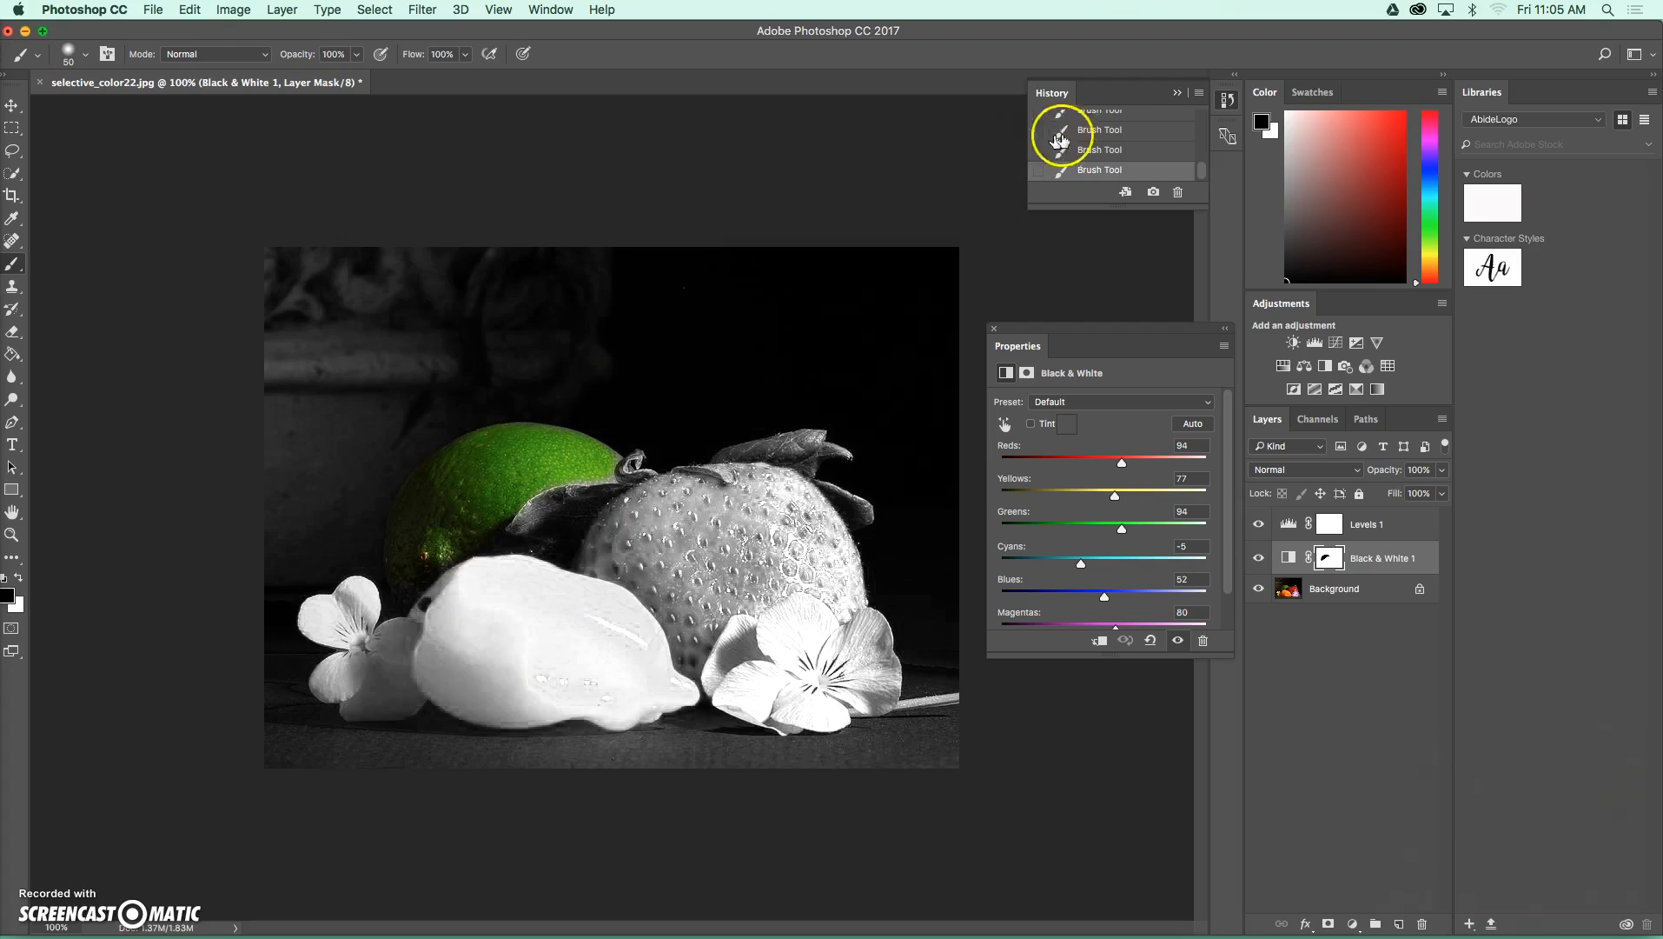
Step: Reopen the History list and step back through the New Black & White Layer state to the original selective_color22.jpg snapshot
{"action": "left_click", "coordinate": [1175, 90]}
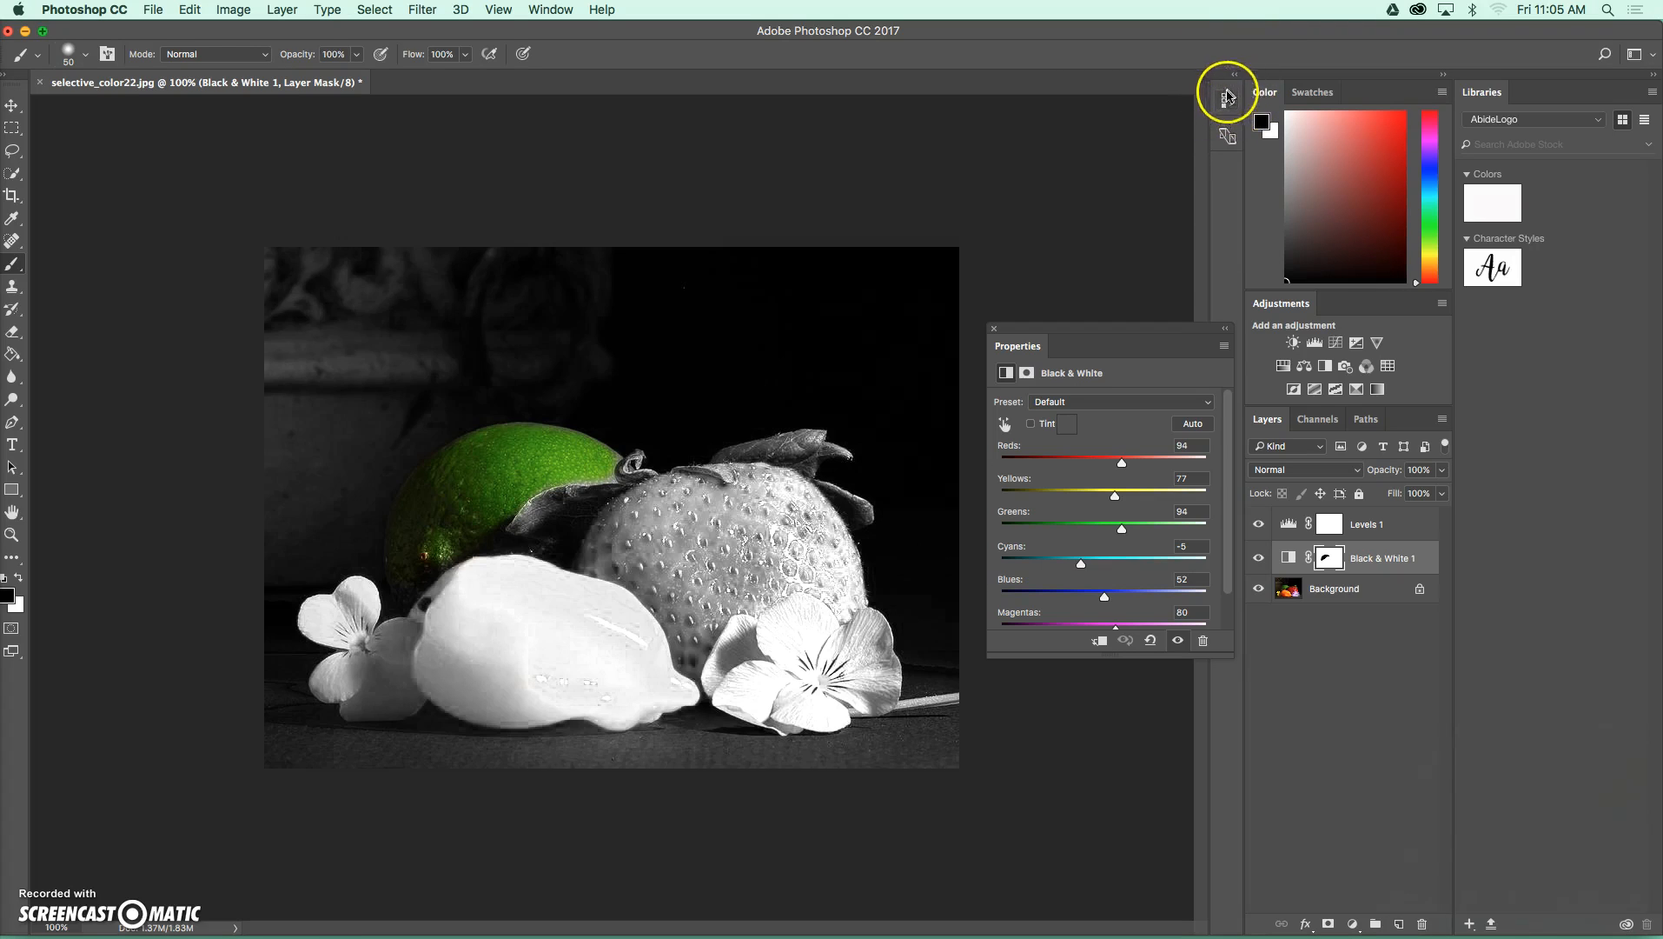
{"action": "left_click", "coordinate": [1227, 102]}
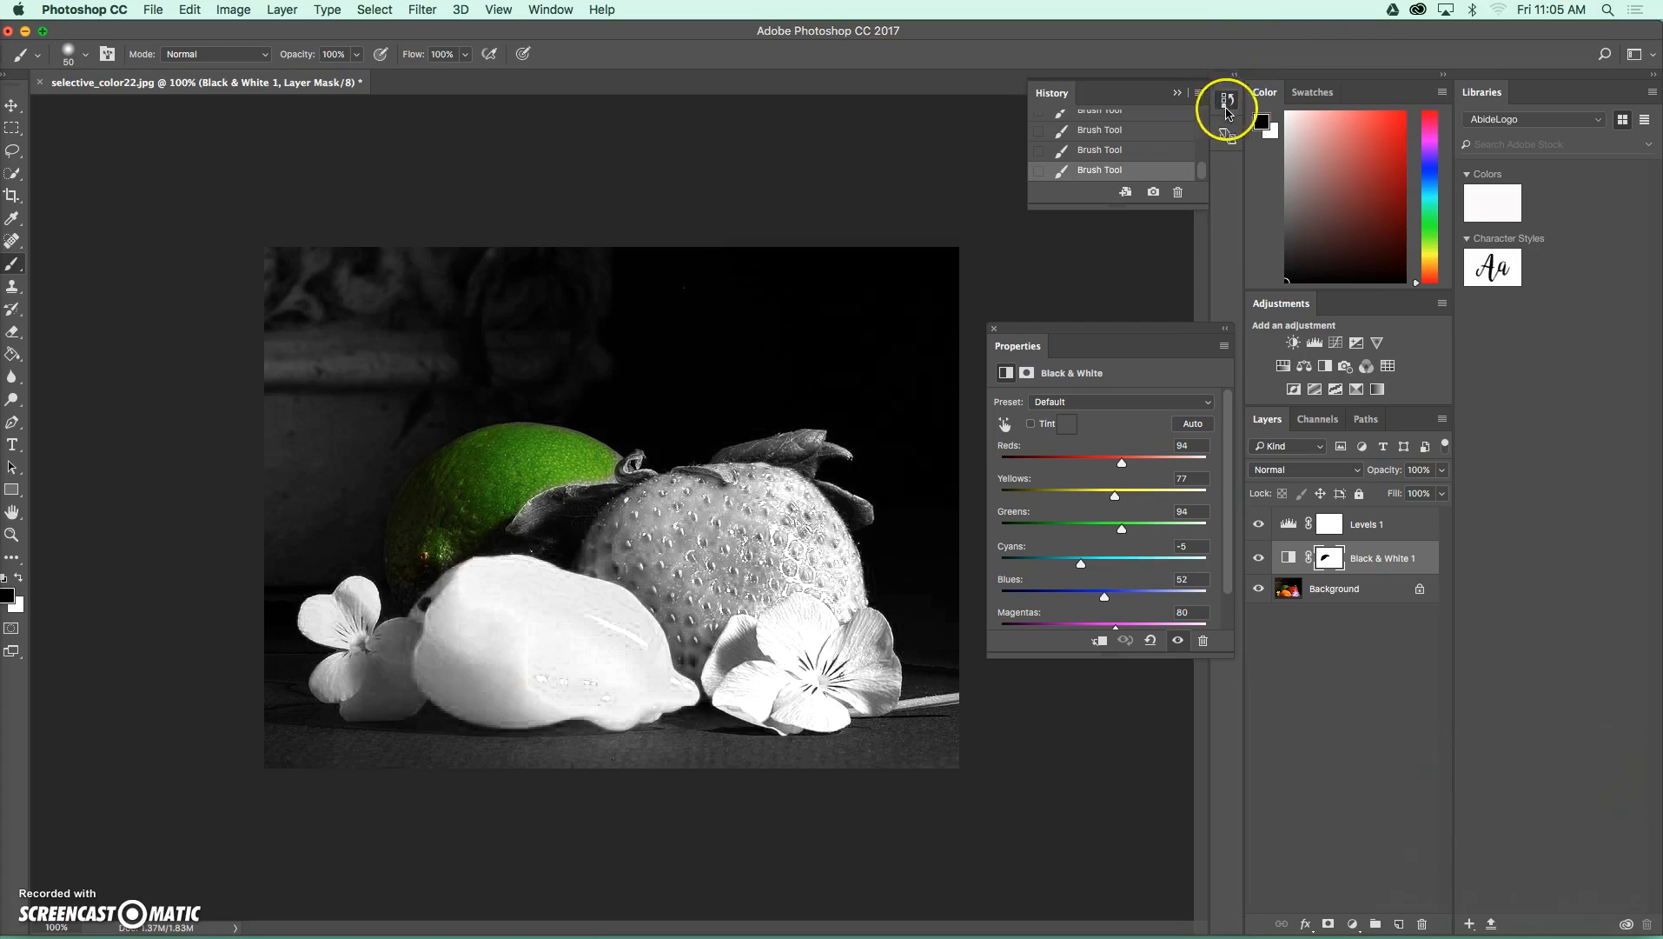
{"action": "mouse_move", "coordinate": [1205, 178]}
{"action": "left_mouse_down"}
{"action": "mouse_move", "coordinate": [1205, 124]}
{"action": "mouse_move", "coordinate": [1210, 137]}
{"action": "left_mouse_up"}
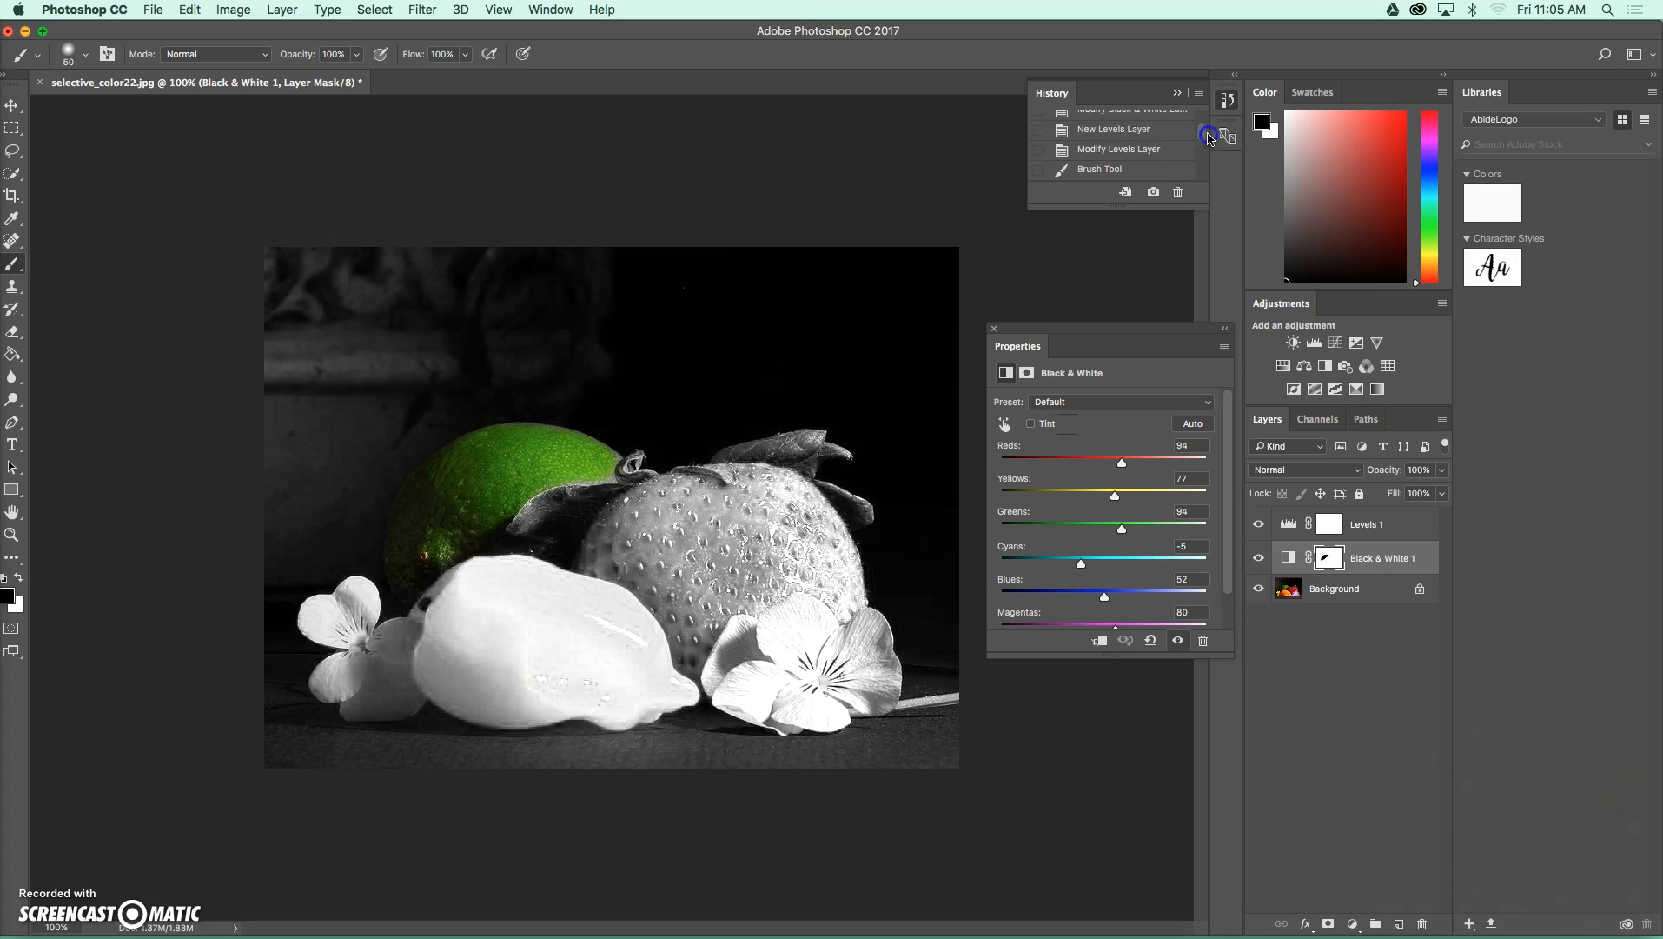
{"action": "left_click", "coordinate": [1132, 131]}
{"action": "left_click_drag", "start_coordinate": [1204, 130], "coordinate": [1205, 115]}
{"action": "left_click", "coordinate": [1156, 119]}
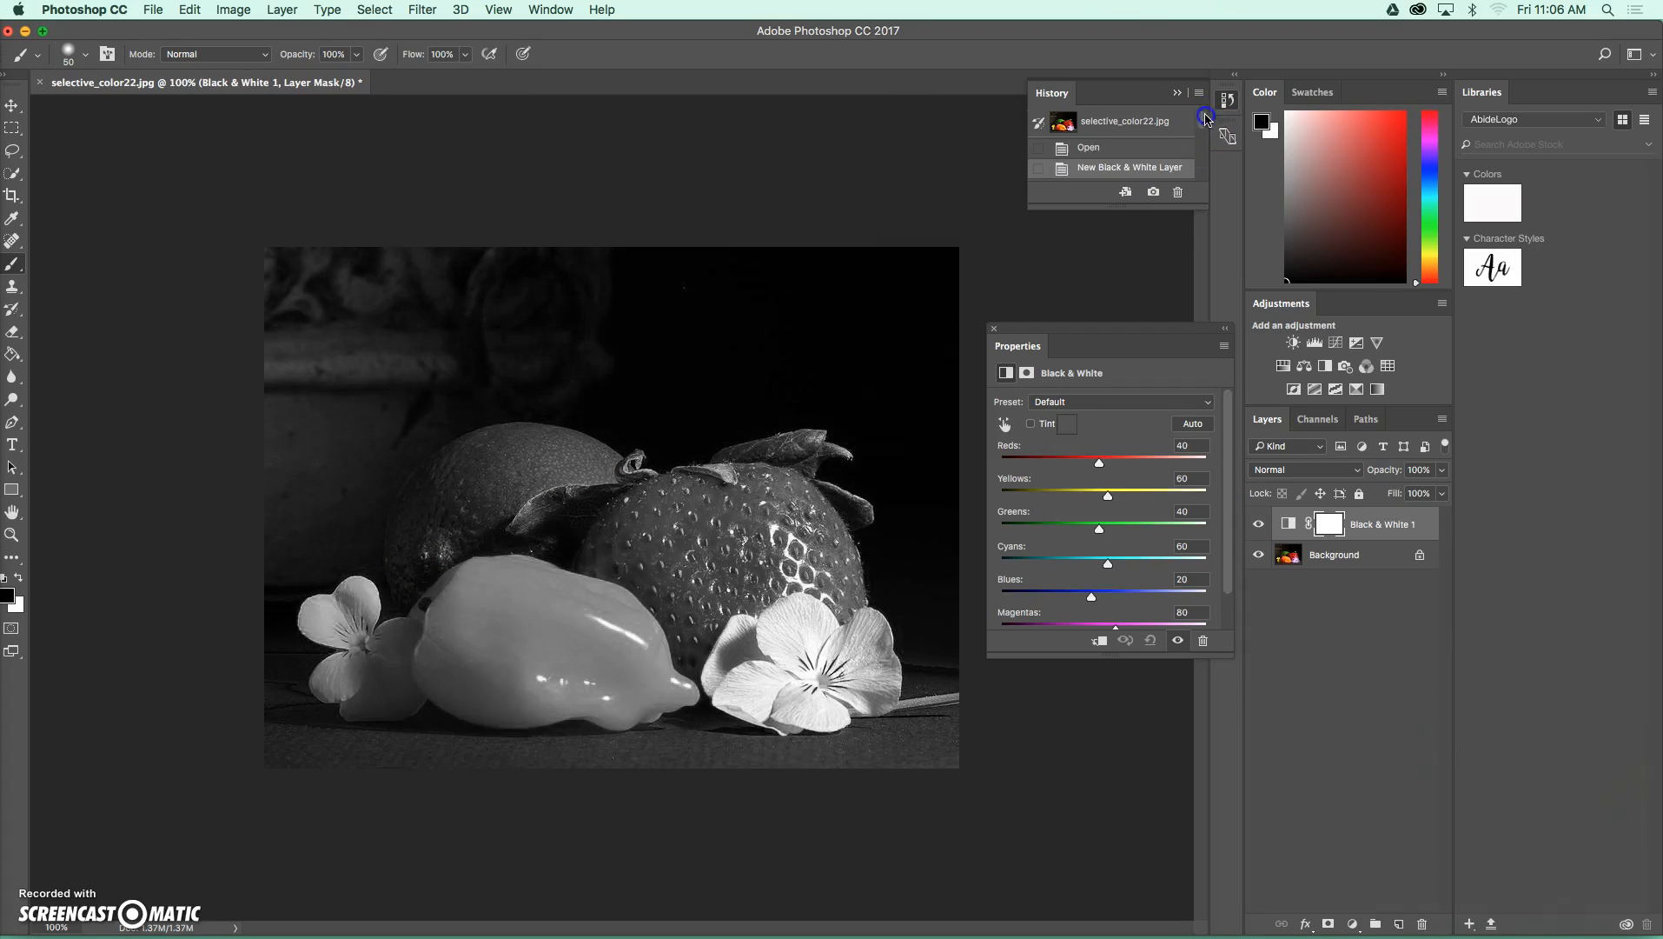
{"action": "left_click", "coordinate": [1142, 123]}
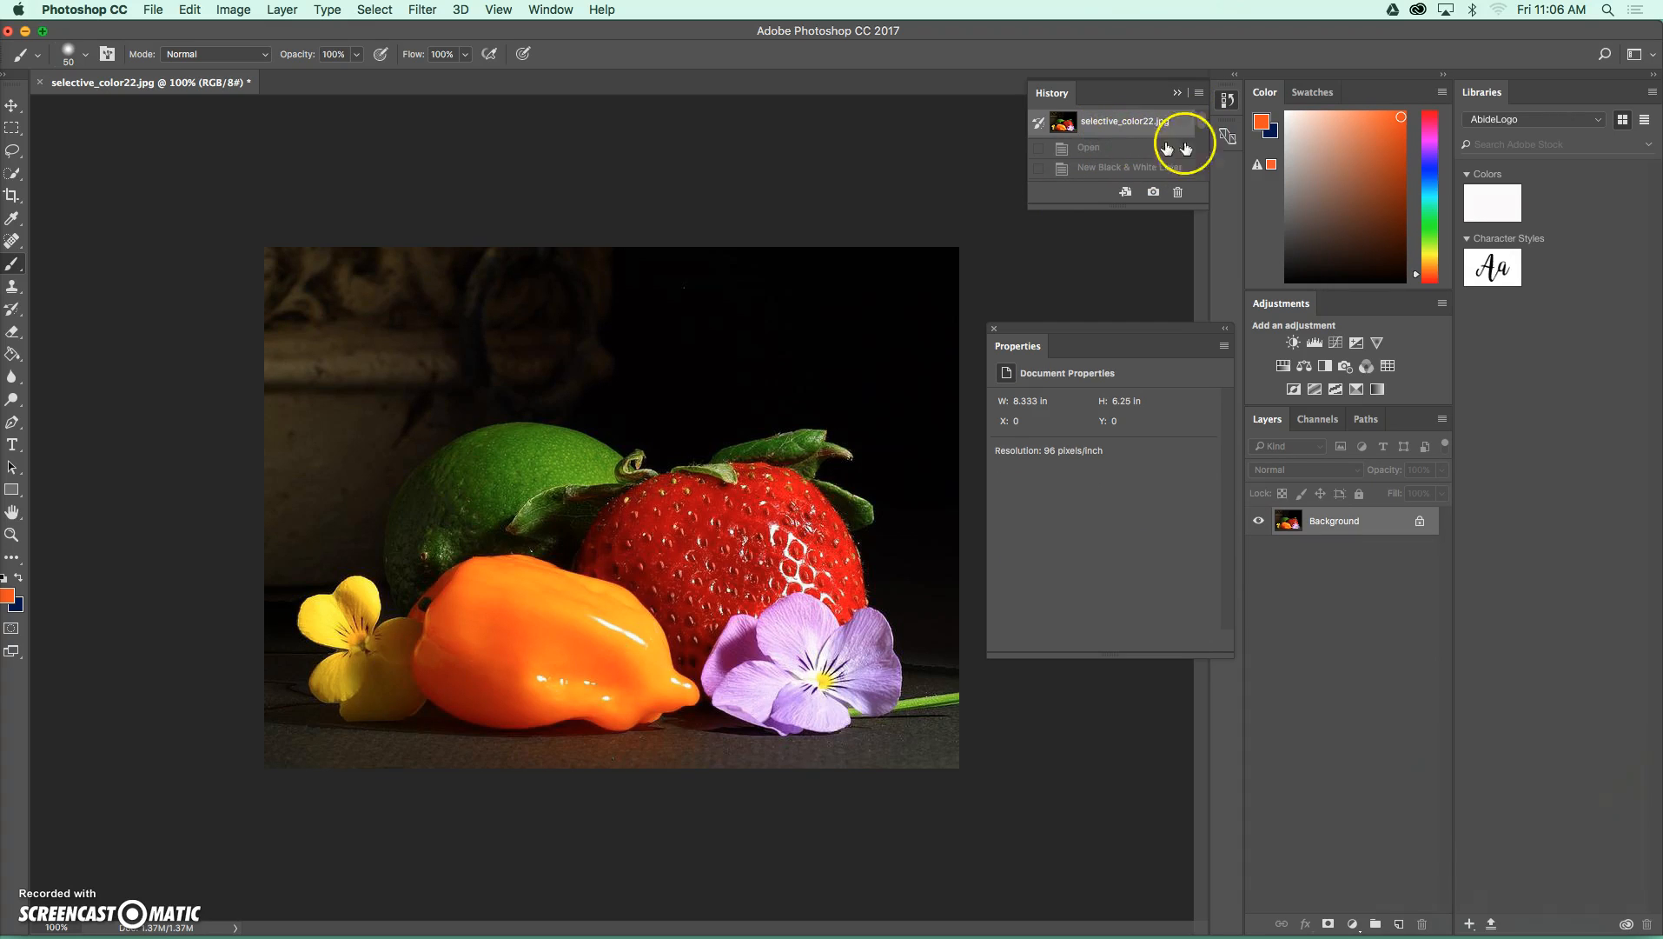
Step: Return to the most recent Brush Tool state in History and reset the foreground and background colors to black and white
{"action": "left_click_drag", "start_coordinate": [1203, 123], "coordinate": [1202, 170]}
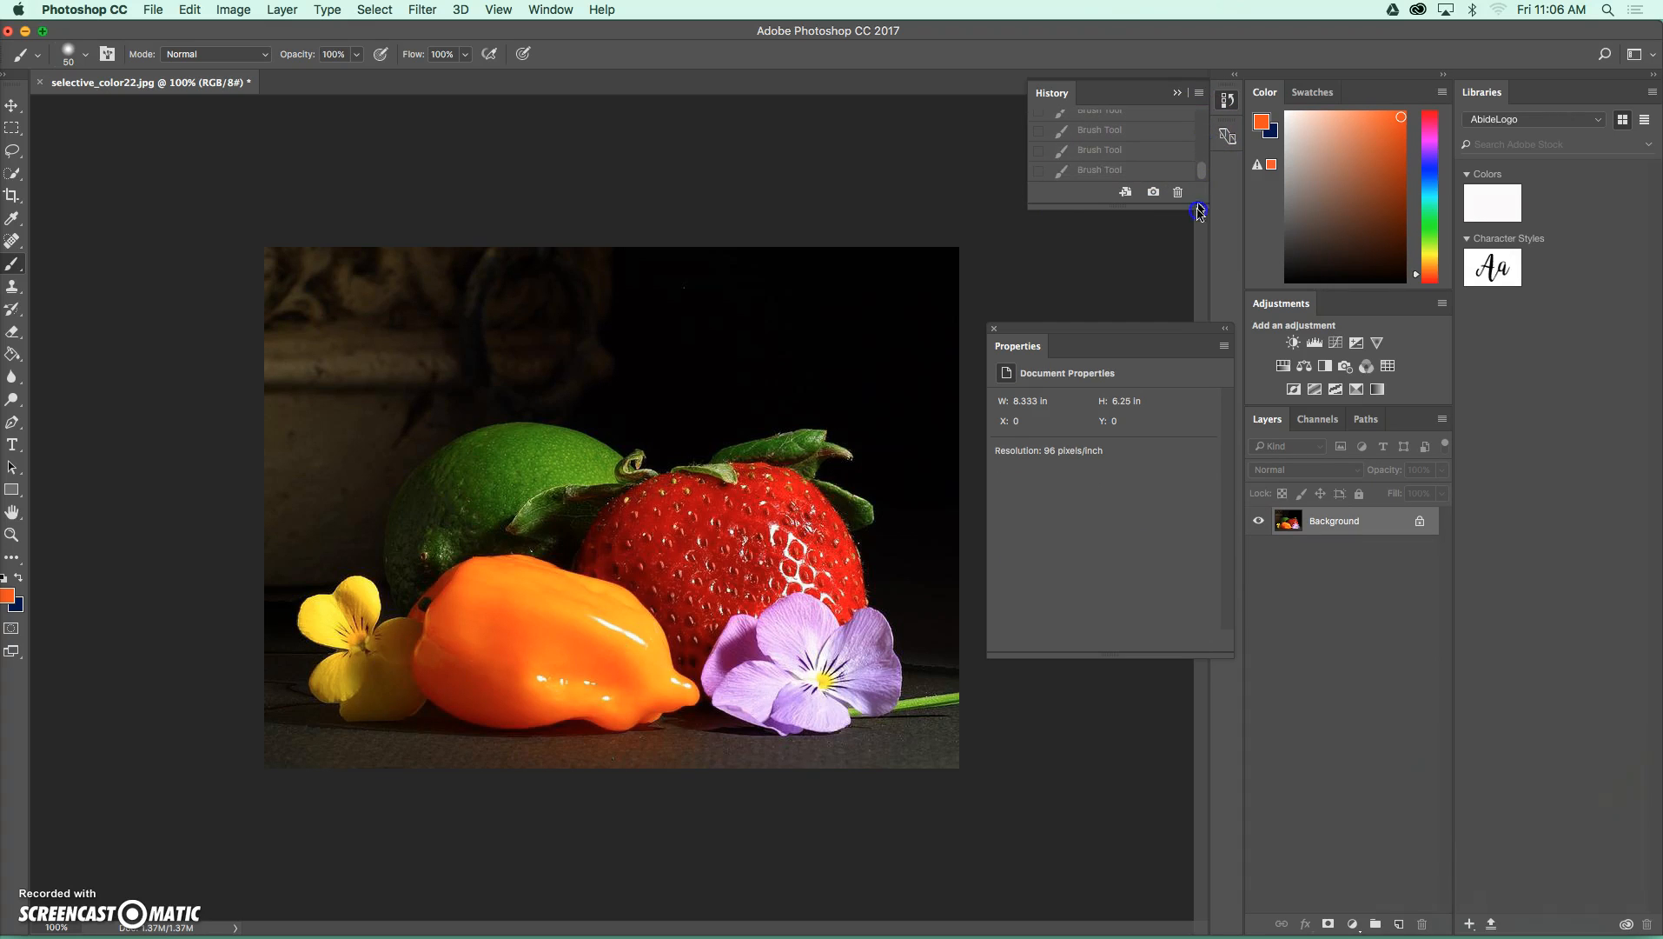
{"action": "left_click", "coordinate": [1165, 171]}
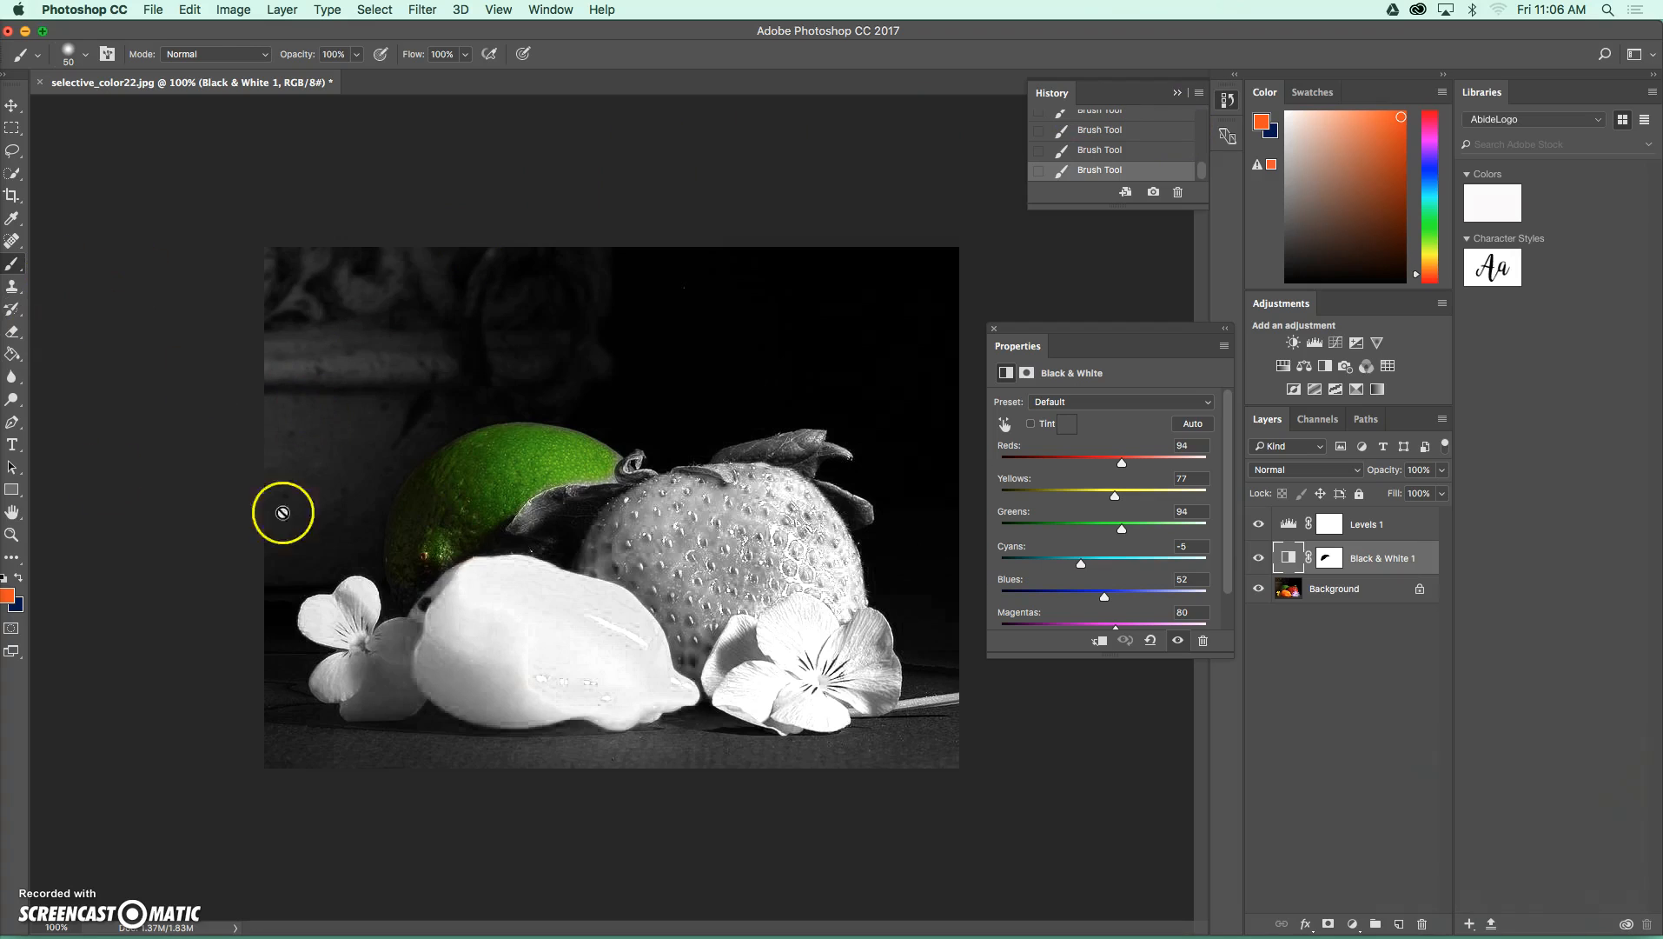
{"action": "left_click", "coordinate": [5, 577]}
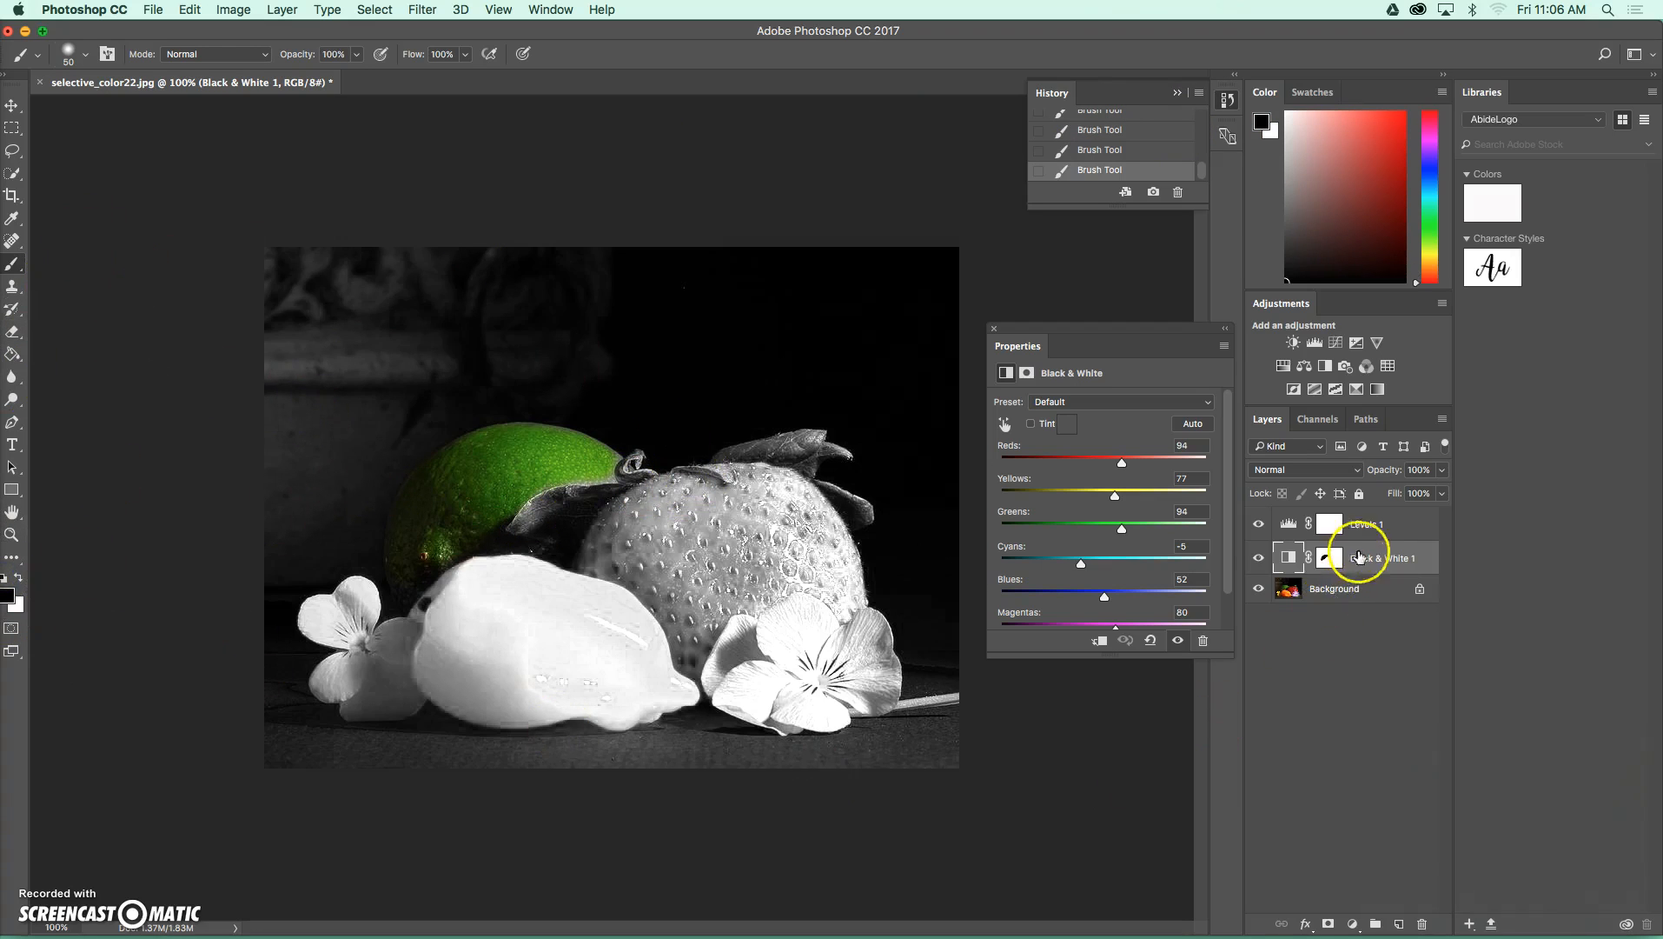
Step: Select the Background layer, paint black strokes across the pepper, and undo them
{"action": "left_click", "coordinate": [1364, 596]}
{"action": "mouse_move", "coordinate": [643, 645]}
{"action": "left_mouse_down"}
{"action": "mouse_move", "coordinate": [498, 632]}
{"action": "mouse_move", "coordinate": [421, 645]}
{"action": "mouse_move", "coordinate": [459, 706]}
{"action": "mouse_move", "coordinate": [650, 689]}
{"action": "left_mouse_up"}
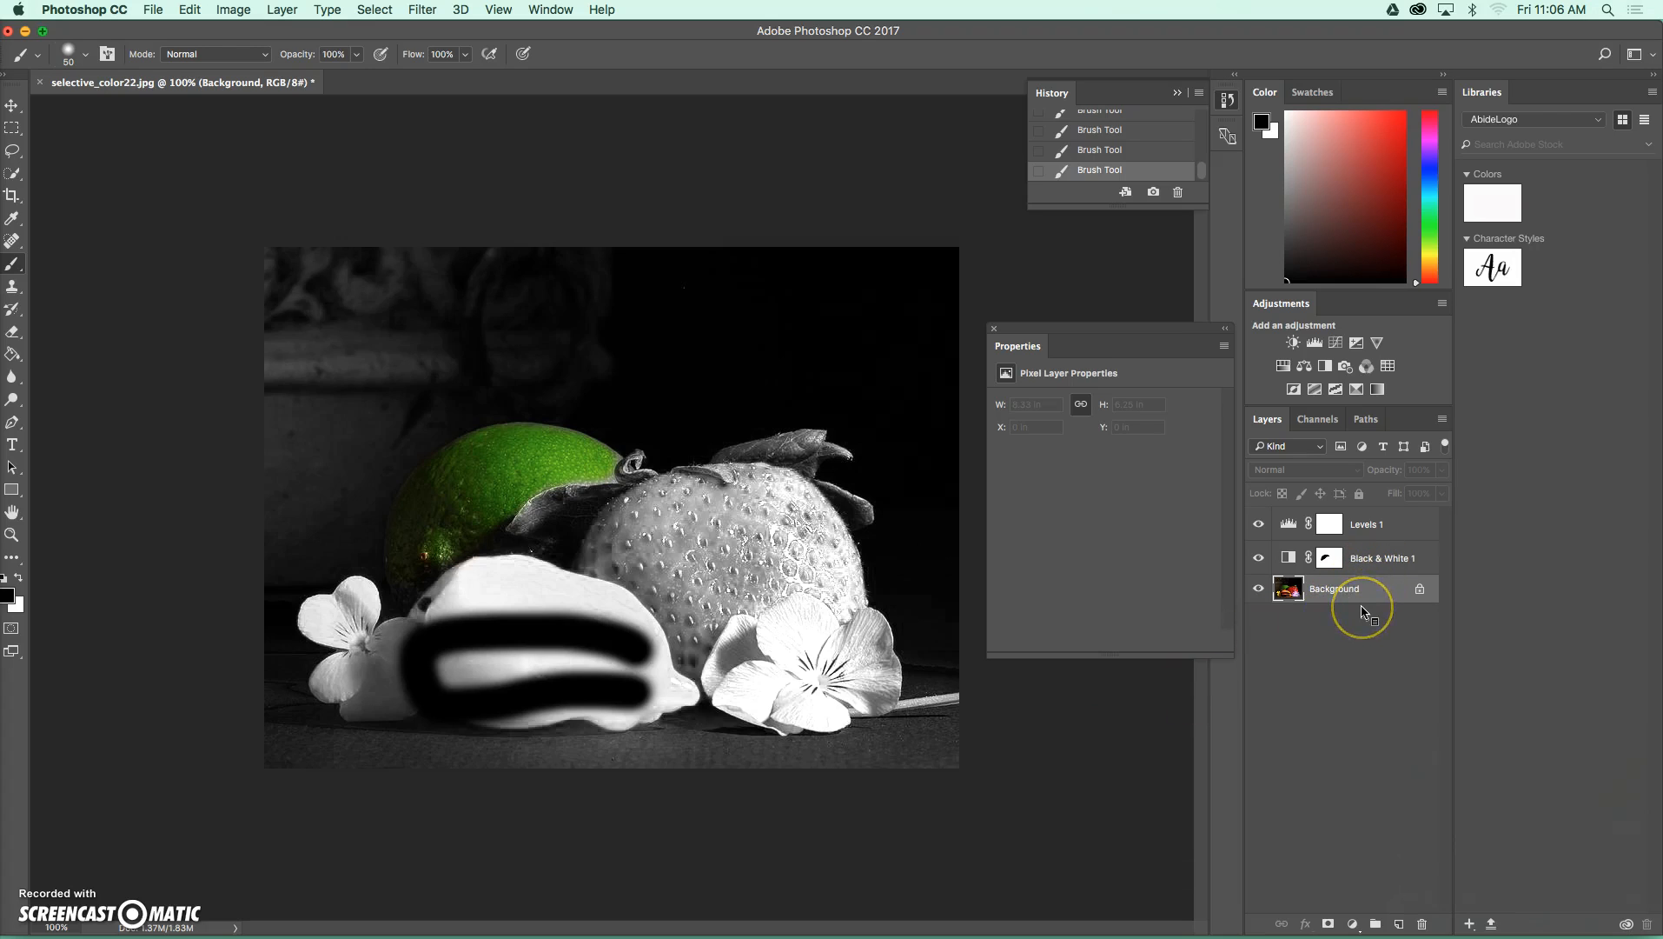
{"action": "key", "text": "super+z"}
Step: Select the Black & White 1 layer mask and paint the orange color back into the middle of the pepper
{"action": "left_click", "coordinate": [1385, 554]}
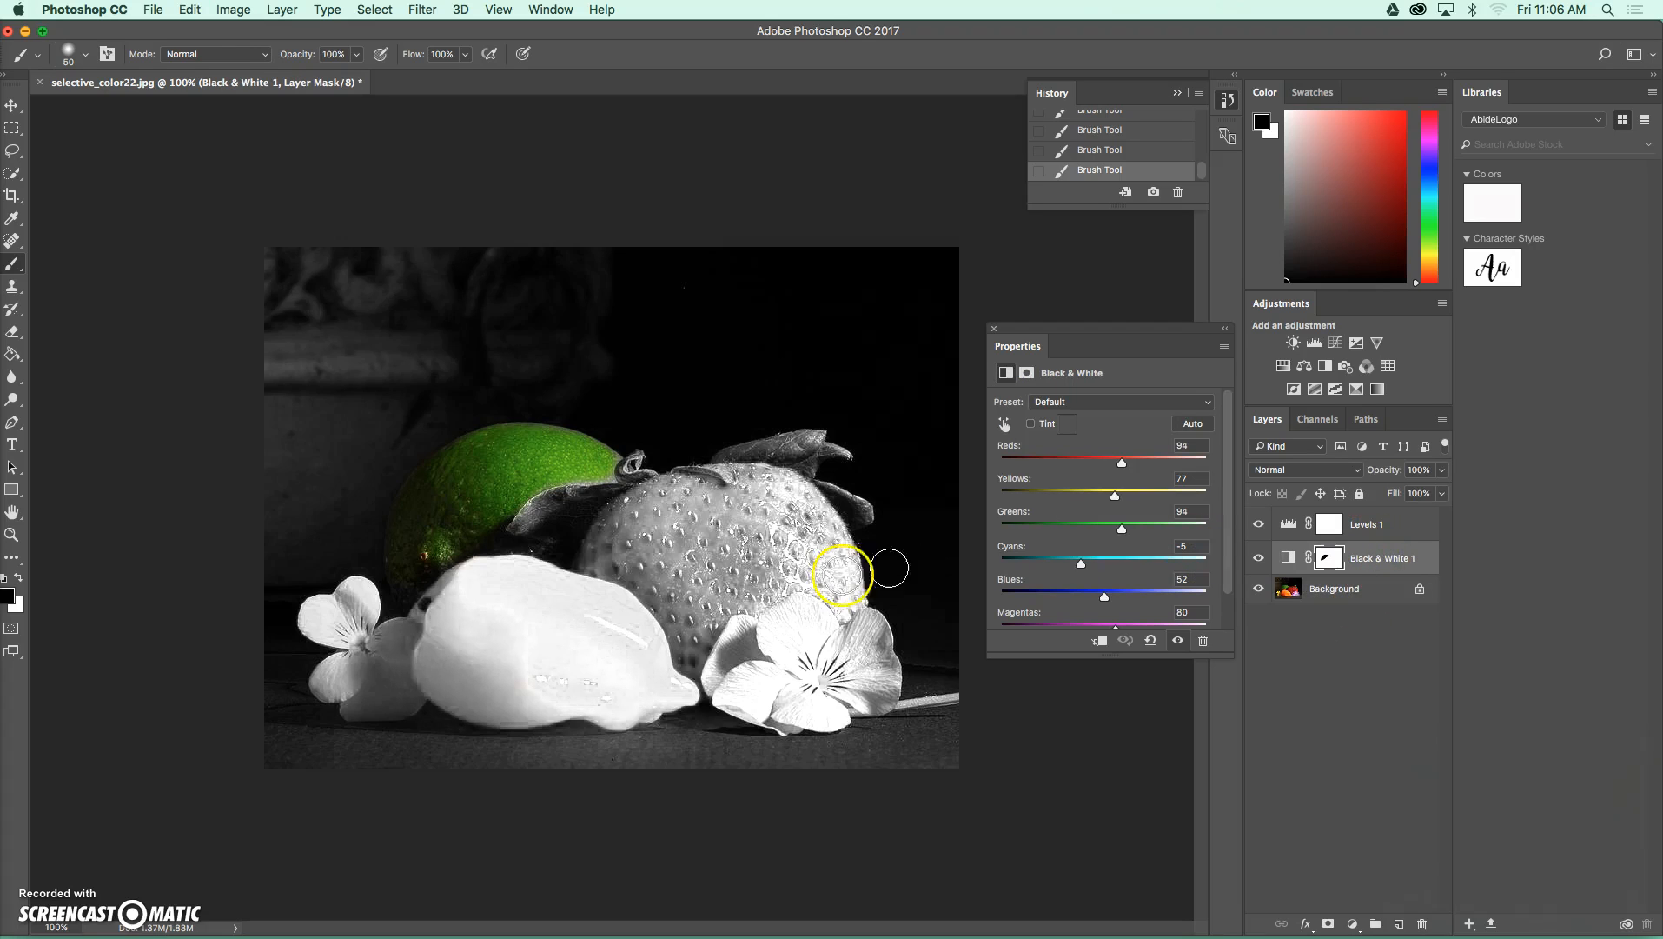
{"action": "mouse_move", "coordinate": [602, 612]}
{"action": "left_mouse_down"}
{"action": "mouse_move", "coordinate": [541, 617]}
{"action": "mouse_move", "coordinate": [636, 620]}
{"action": "mouse_move", "coordinate": [511, 659]}
{"action": "mouse_move", "coordinate": [525, 662]}
{"action": "mouse_move", "coordinate": [492, 643]}
{"action": "mouse_move", "coordinate": [503, 616]}
{"action": "mouse_move", "coordinate": [471, 610]}
{"action": "mouse_move", "coordinate": [468, 648]}
{"action": "mouse_move", "coordinate": [452, 615]}
{"action": "mouse_move", "coordinate": [425, 674]}
{"action": "mouse_move", "coordinate": [504, 700]}
{"action": "mouse_move", "coordinate": [629, 664]}
{"action": "left_mouse_up"}
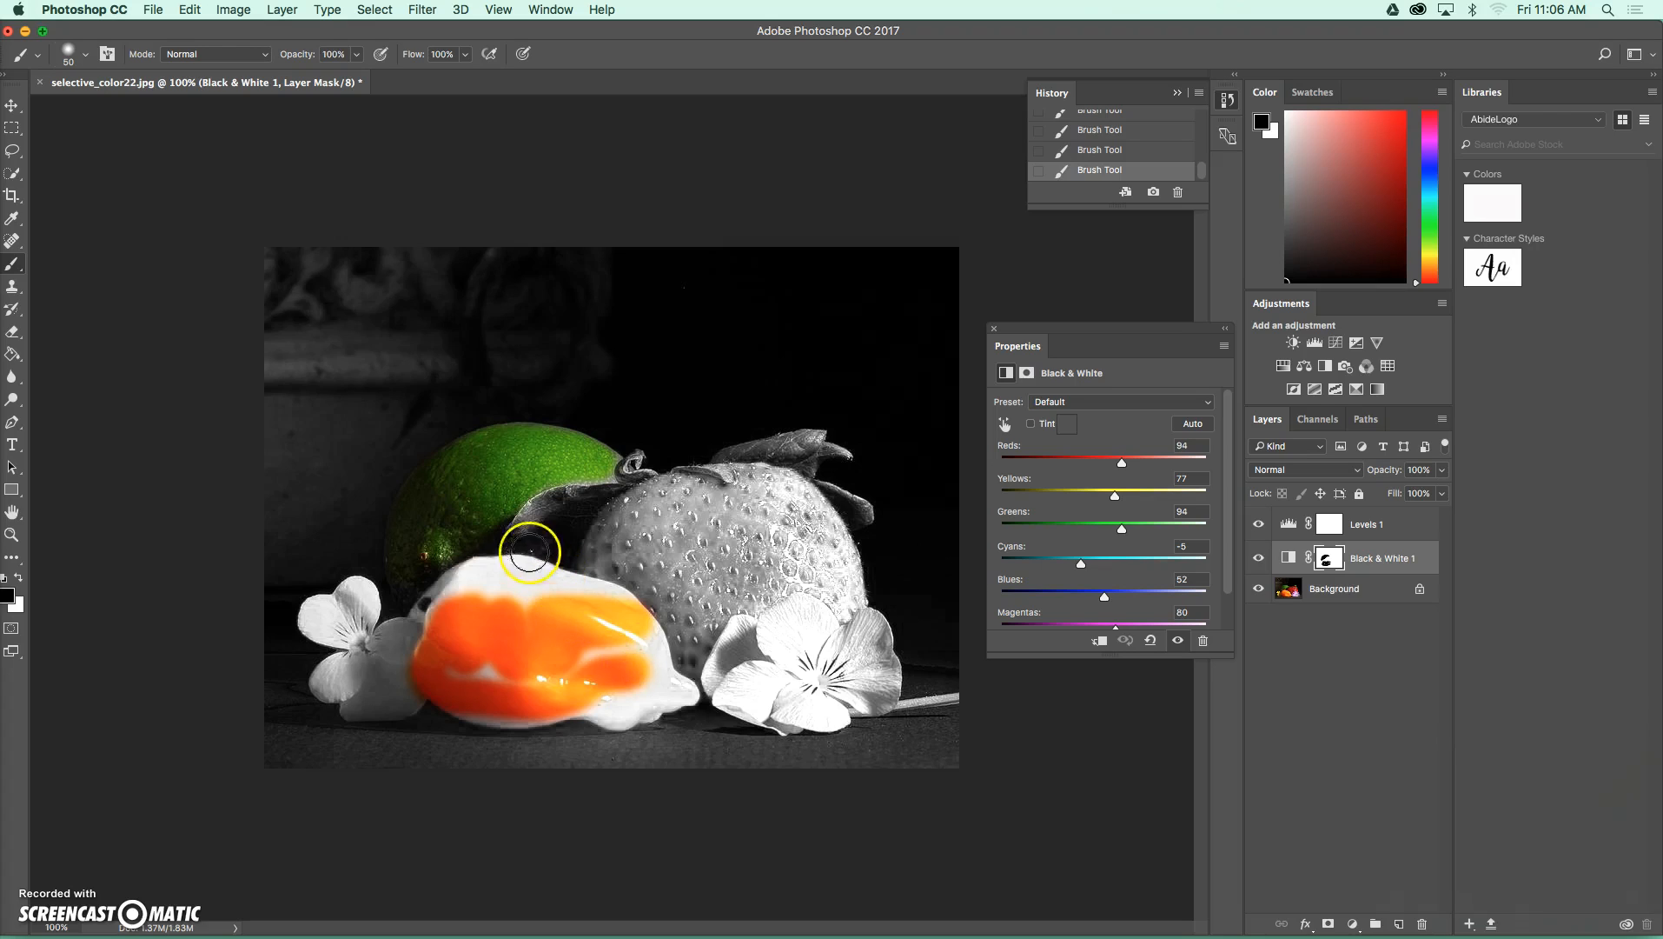
Step: Set the brush mode to Overlay and try painting on the mask over the strawberry
{"action": "left_click", "coordinate": [270, 61]}
{"action": "left_click", "coordinate": [250, 57]}
{"action": "left_click", "coordinate": [251, 57]}
{"action": "left_click", "coordinate": [226, 263]}
{"action": "mouse_move", "coordinate": [597, 517]}
{"action": "left_mouse_down"}
{"action": "mouse_move", "coordinate": [698, 558]}
{"action": "mouse_move", "coordinate": [676, 539]}
{"action": "mouse_move", "coordinate": [737, 525]}
{"action": "mouse_move", "coordinate": [685, 544]}
{"action": "mouse_move", "coordinate": [666, 516]}
{"action": "mouse_move", "coordinate": [712, 523]}
{"action": "mouse_move", "coordinate": [701, 571]}
{"action": "mouse_move", "coordinate": [685, 538]}
{"action": "left_mouse_up"}
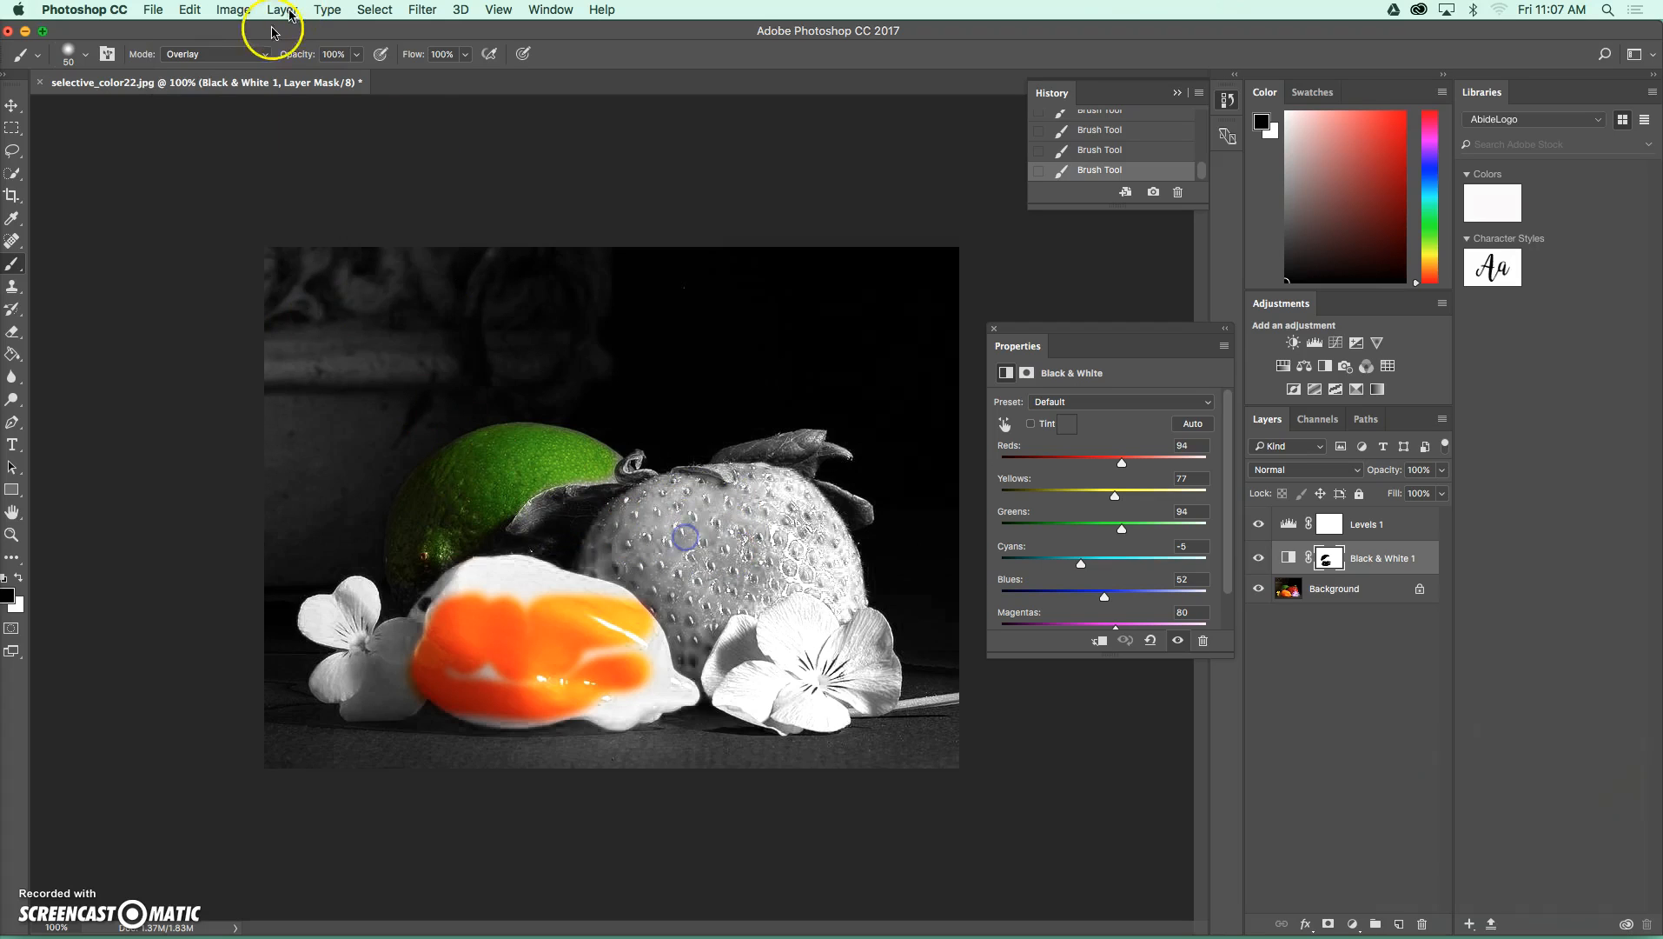
Step: Set the brush mode to Normal and paint the color back into most of the strawberry and the leaf beside the lime
{"action": "left_click", "coordinate": [264, 54]}
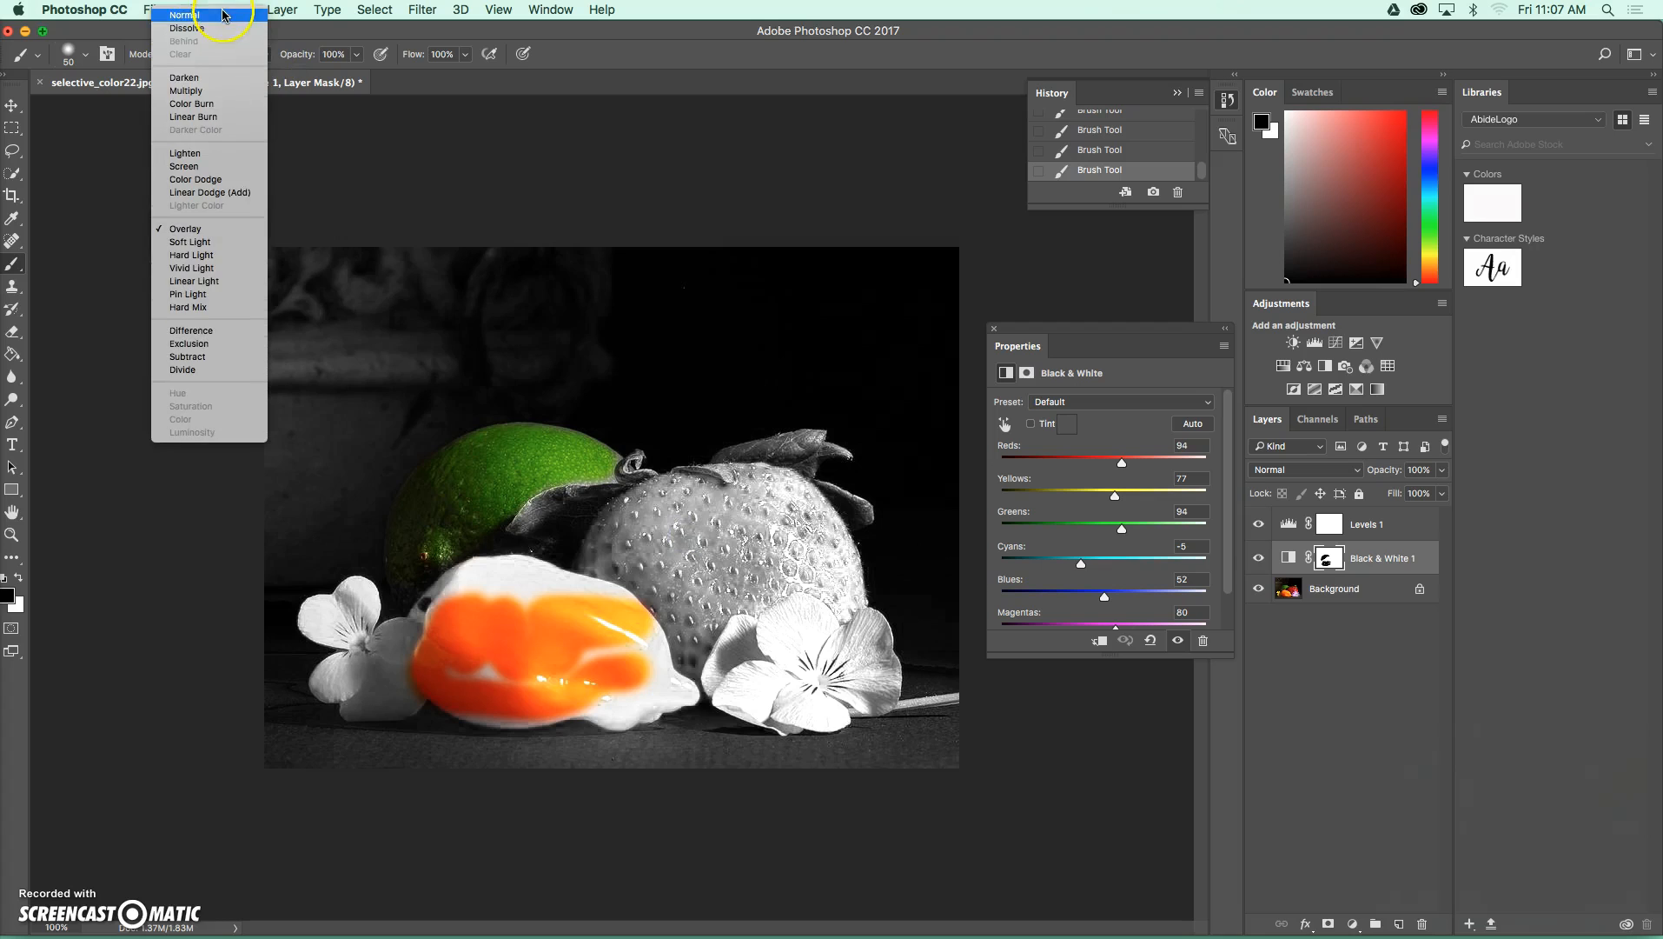
{"action": "left_click", "coordinate": [223, 15]}
{"action": "mouse_move", "coordinate": [716, 537]}
{"action": "left_mouse_down"}
{"action": "mouse_move", "coordinate": [690, 568]}
{"action": "mouse_move", "coordinate": [743, 503]}
{"action": "mouse_move", "coordinate": [765, 558]}
{"action": "mouse_move", "coordinate": [726, 519]}
{"action": "mouse_move", "coordinate": [776, 563]}
{"action": "mouse_move", "coordinate": [754, 534]}
{"action": "mouse_move", "coordinate": [818, 532]}
{"action": "mouse_move", "coordinate": [785, 535]}
{"action": "mouse_move", "coordinate": [703, 604]}
{"action": "mouse_move", "coordinate": [664, 556]}
{"action": "mouse_move", "coordinate": [630, 551]}
{"action": "mouse_move", "coordinate": [717, 489]}
{"action": "mouse_move", "coordinate": [684, 488]}
{"action": "mouse_move", "coordinate": [641, 524]}
{"action": "mouse_move", "coordinate": [634, 539]}
{"action": "mouse_move", "coordinate": [789, 546]}
{"action": "mouse_move", "coordinate": [789, 505]}
{"action": "mouse_move", "coordinate": [810, 515]}
{"action": "mouse_move", "coordinate": [785, 491]}
{"action": "mouse_move", "coordinate": [717, 497]}
{"action": "mouse_move", "coordinate": [675, 560]}
{"action": "mouse_move", "coordinate": [677, 503]}
{"action": "mouse_move", "coordinate": [699, 486]}
{"action": "mouse_move", "coordinate": [647, 496]}
{"action": "mouse_move", "coordinate": [604, 565]}
{"action": "mouse_move", "coordinate": [647, 524]}
{"action": "mouse_move", "coordinate": [665, 575]}
{"action": "mouse_move", "coordinate": [647, 585]}
{"action": "mouse_move", "coordinate": [575, 558]}
{"action": "mouse_move", "coordinate": [617, 503]}
{"action": "mouse_move", "coordinate": [548, 512]}
{"action": "mouse_move", "coordinate": [520, 535]}
{"action": "mouse_move", "coordinate": [556, 565]}
{"action": "mouse_move", "coordinate": [635, 515]}
{"action": "mouse_move", "coordinate": [639, 486]}
{"action": "mouse_move", "coordinate": [607, 474]}
{"action": "mouse_move", "coordinate": [629, 467]}
{"action": "mouse_move", "coordinate": [525, 507]}
{"action": "left_mouse_up"}
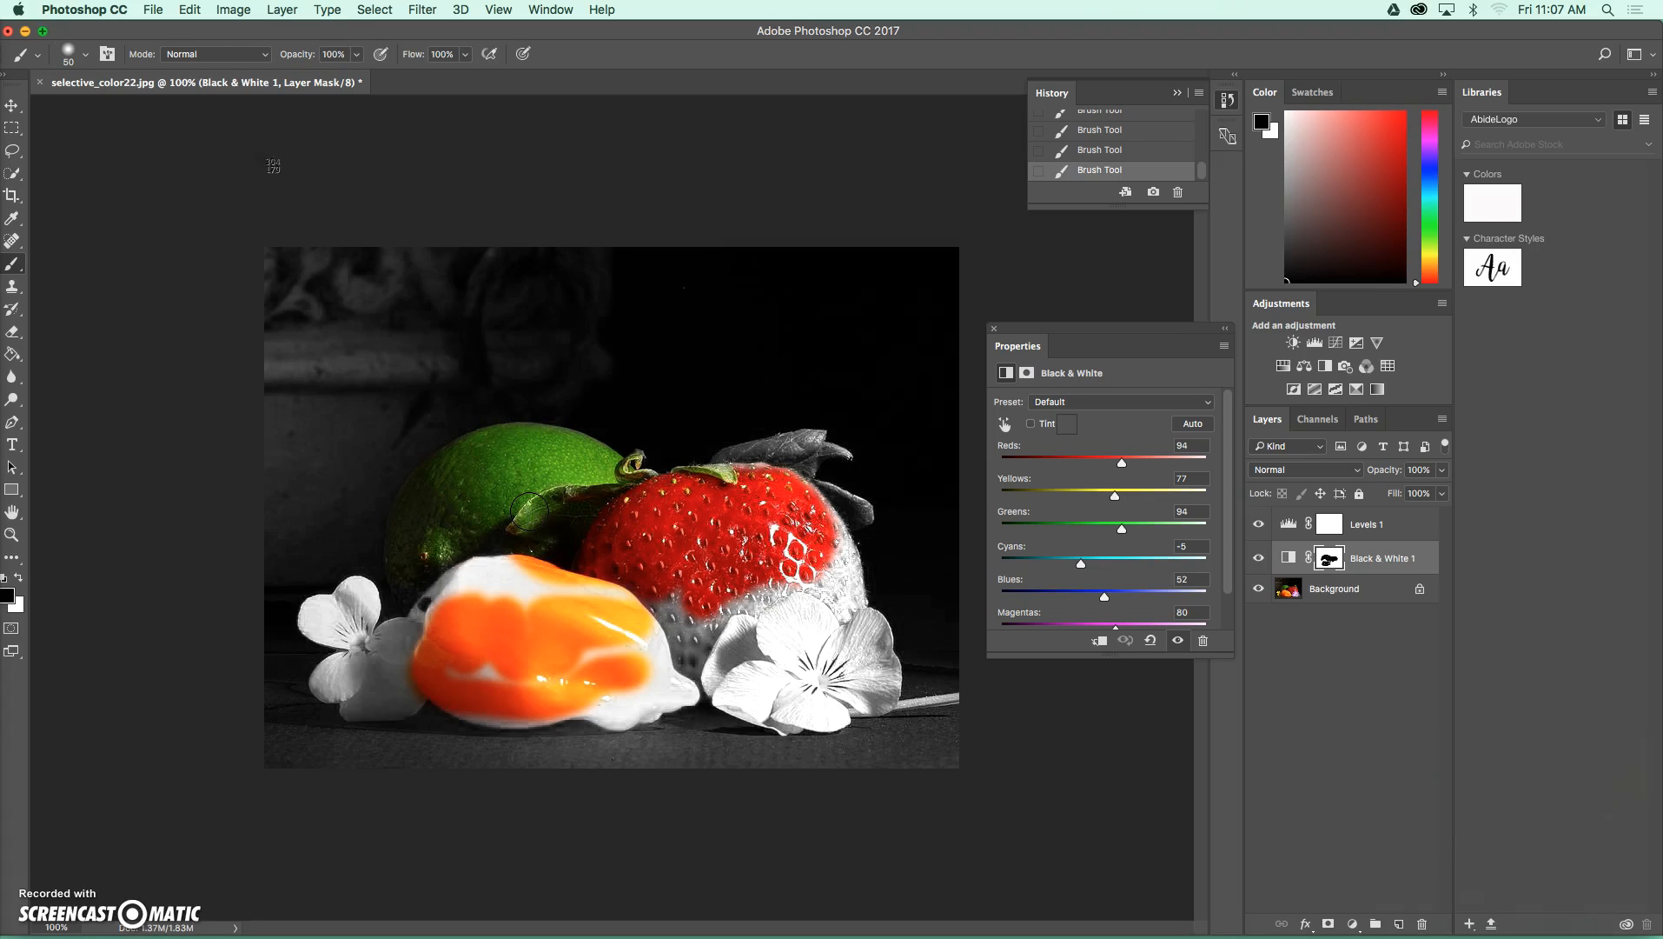
Step: Capture a screenshot of the region covering the photo and the Properties and Layers panels
{"action": "left_click_drag", "start_coordinate": [190, 177], "coordinate": [1467, 762]}
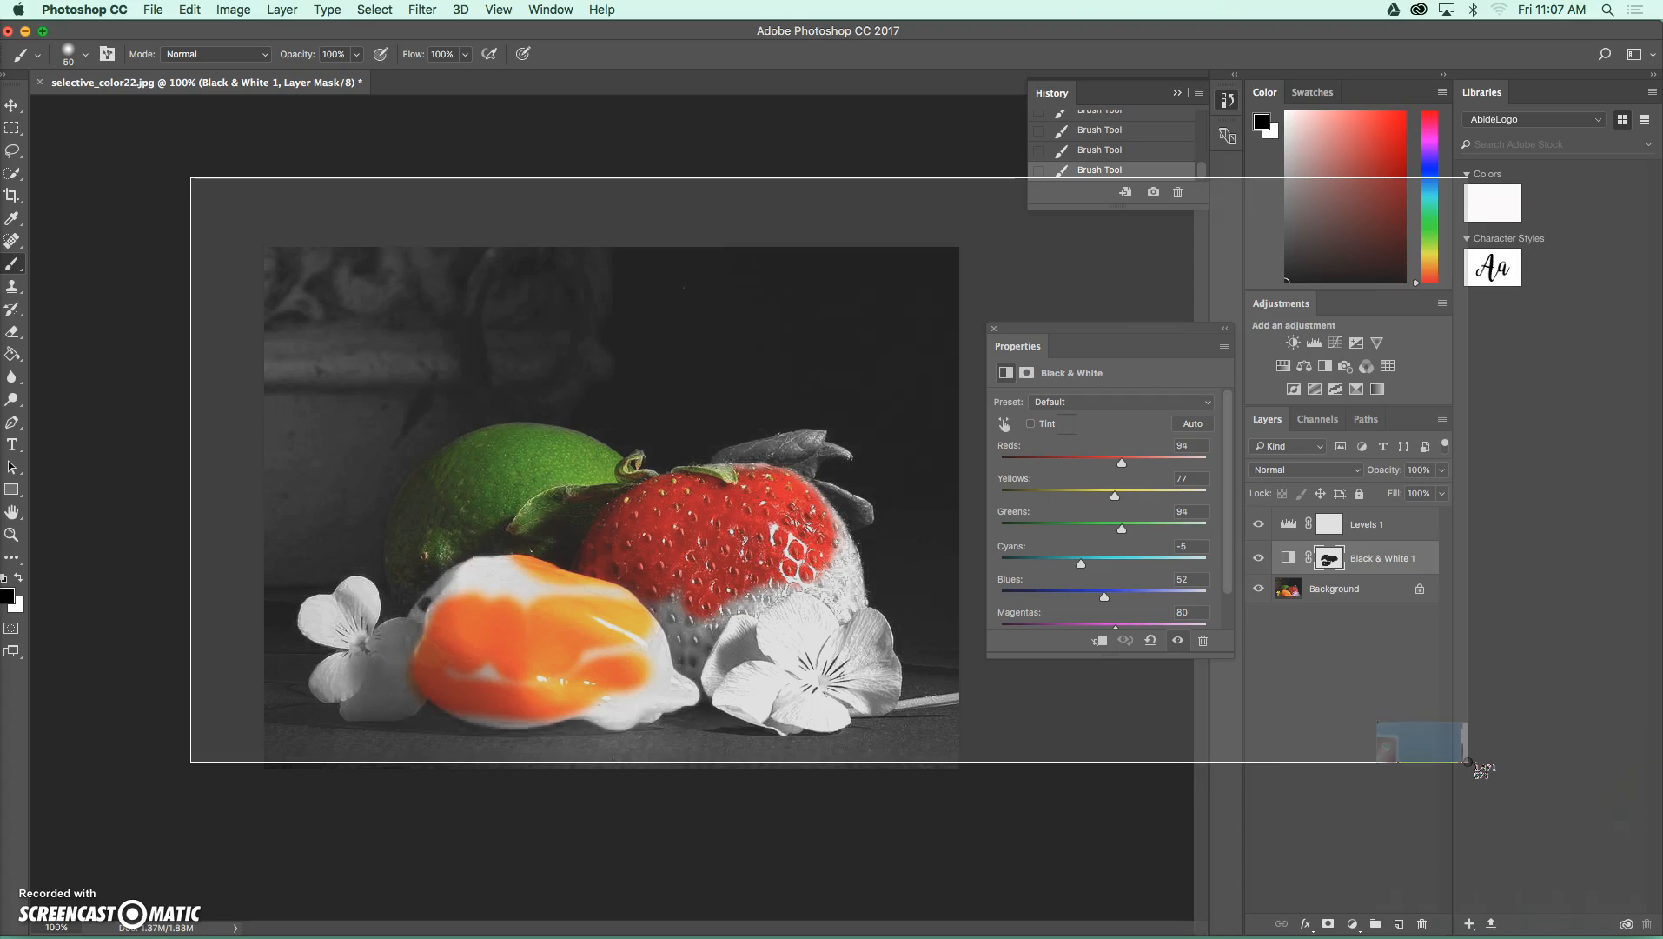
{"action": "left_click_drag", "start_coordinate": [1467, 762], "coordinate": [1467, 762]}
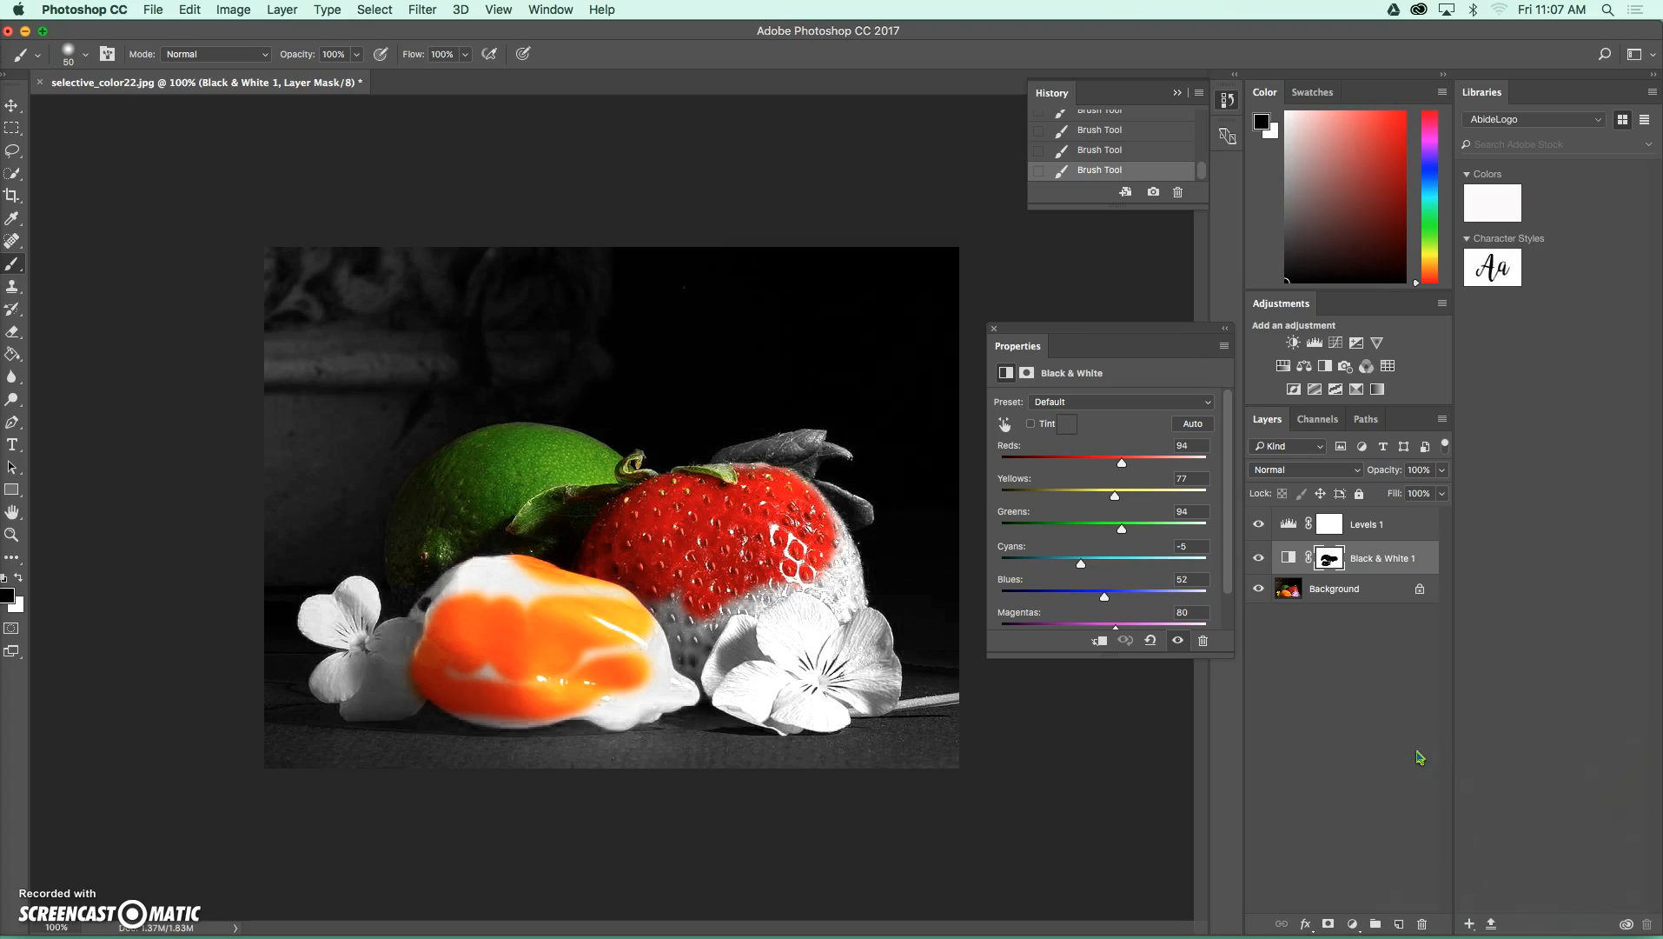
{"action": "left_click", "coordinate": [1480, 901]}
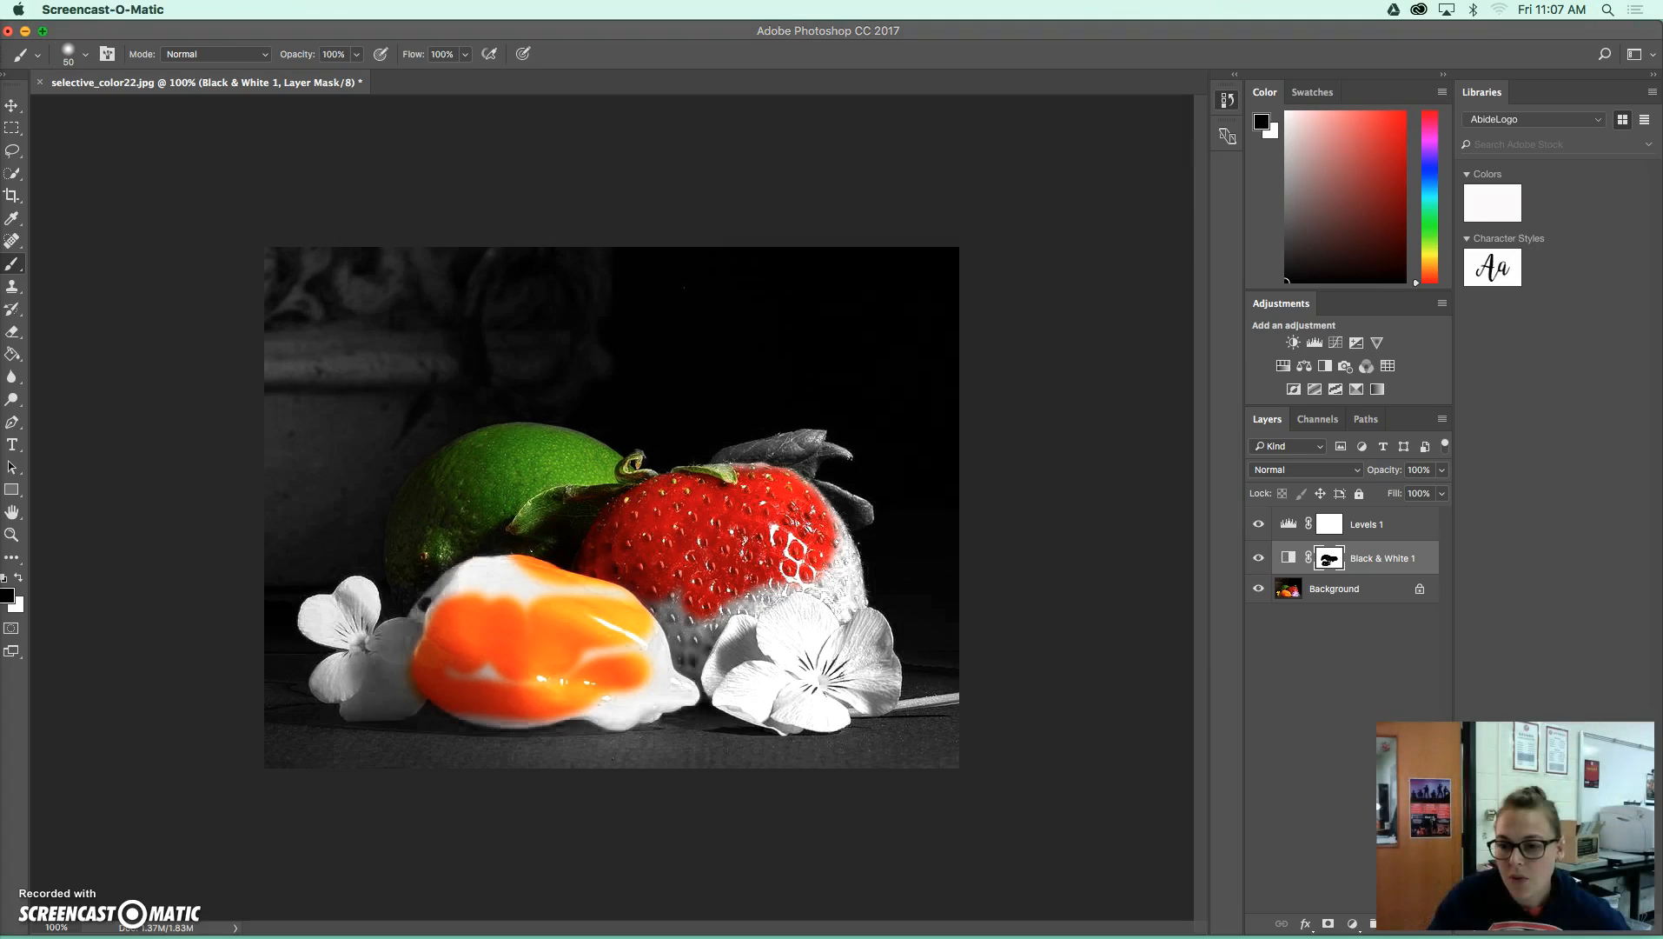